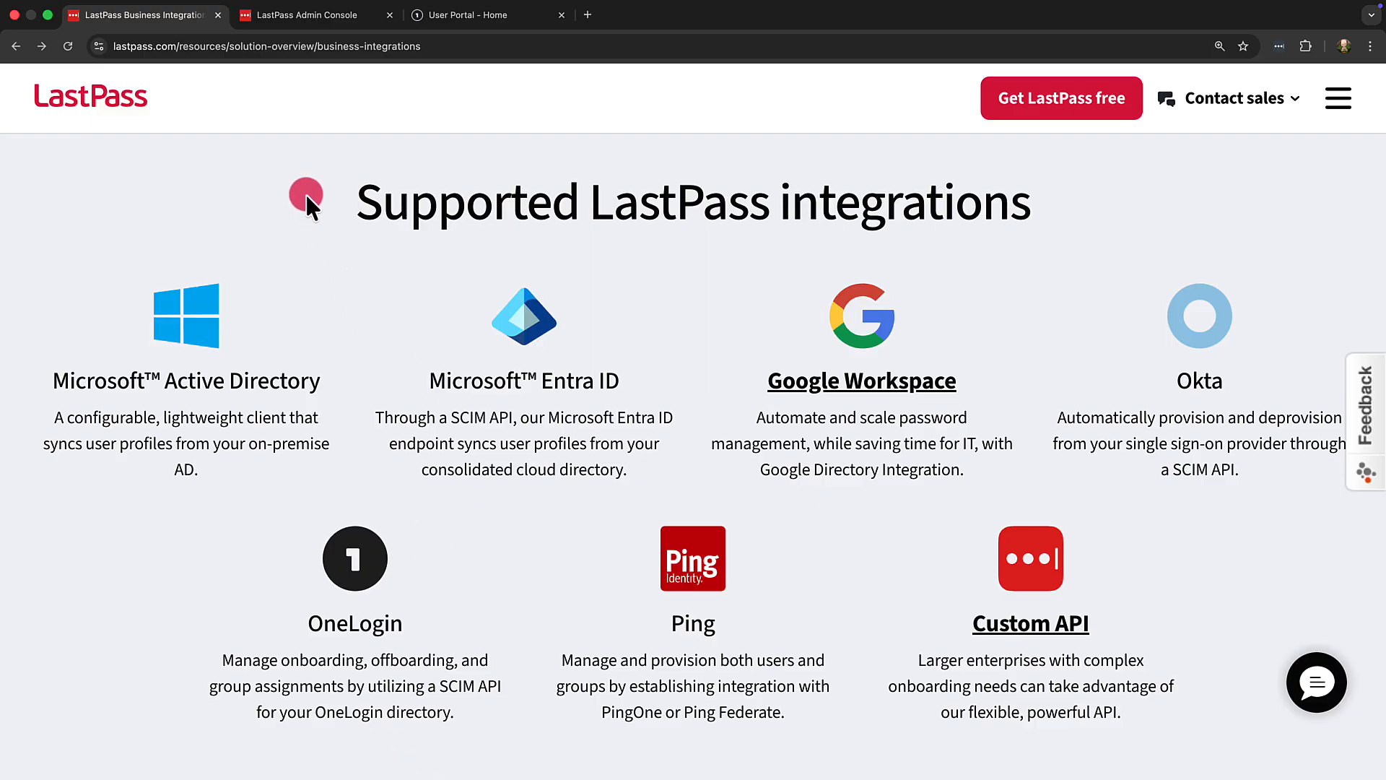
pyautogui.click(296, 22)
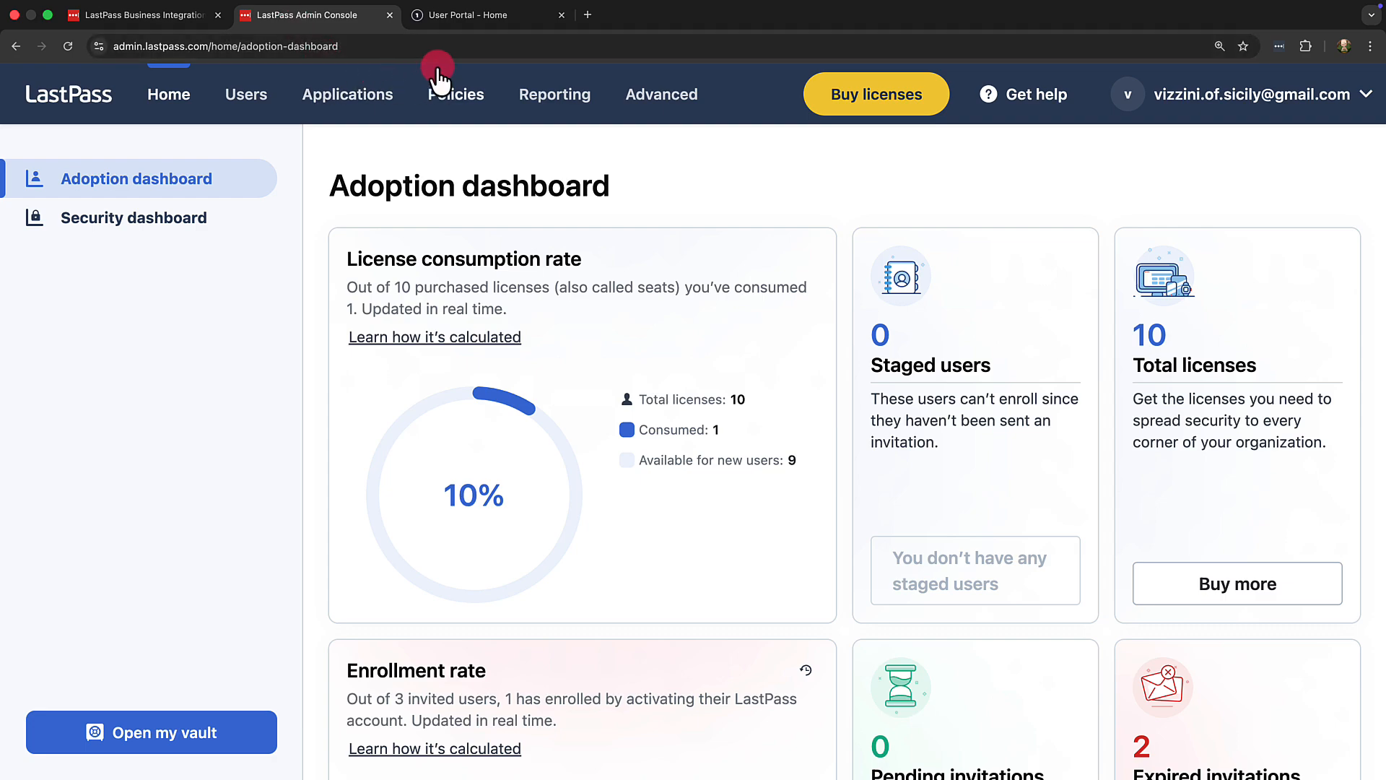
pyautogui.click(465, 16)
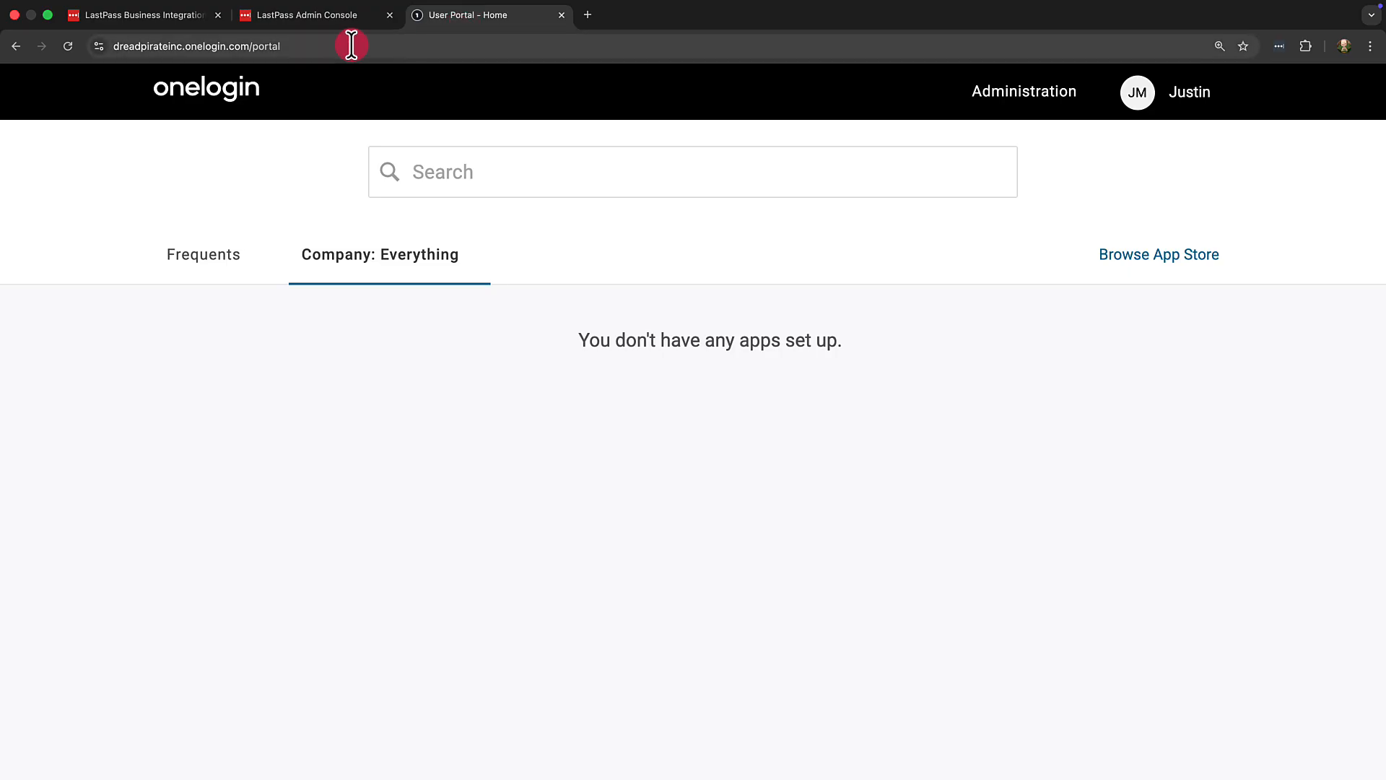
pyautogui.click(321, 20)
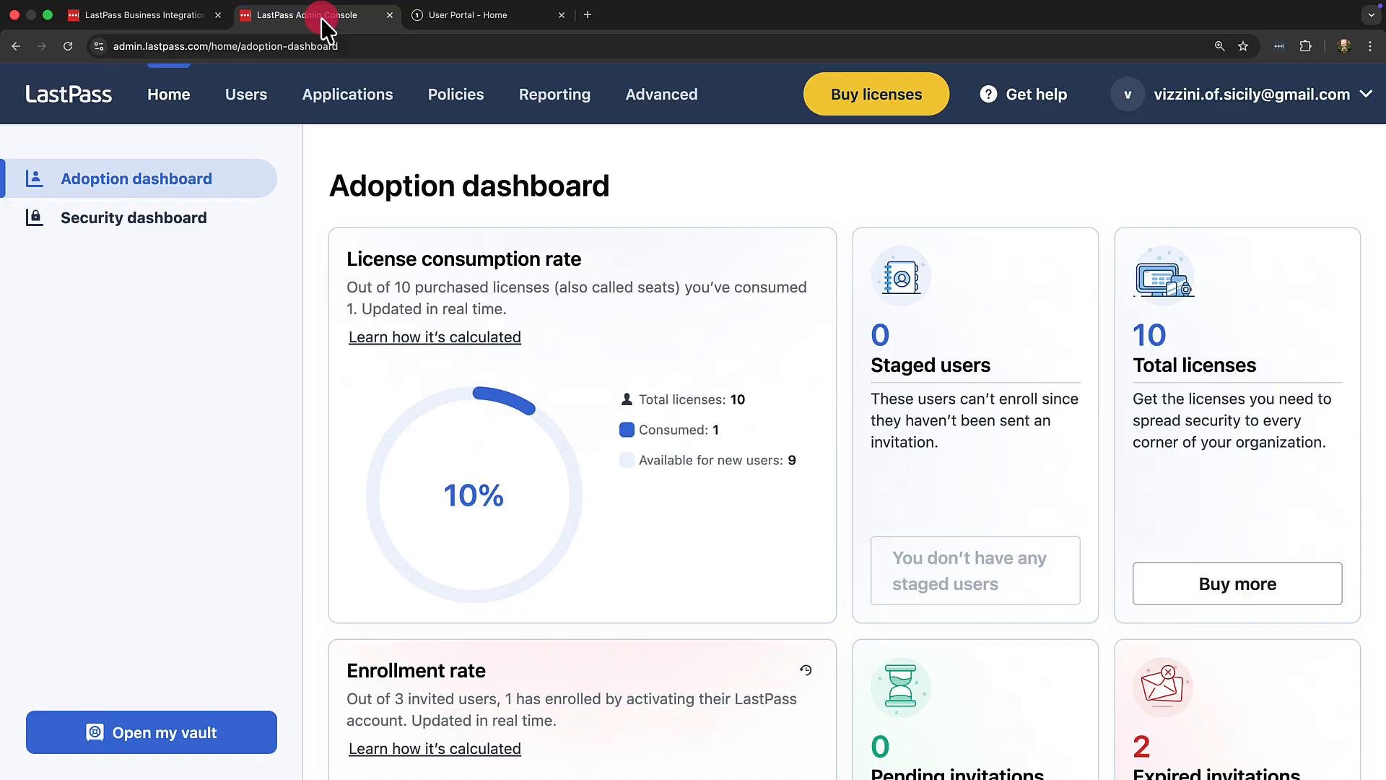
# Step: Open the LastPass directory integrations and reset the OneLogin provisioning token
pyautogui.click(245, 101)
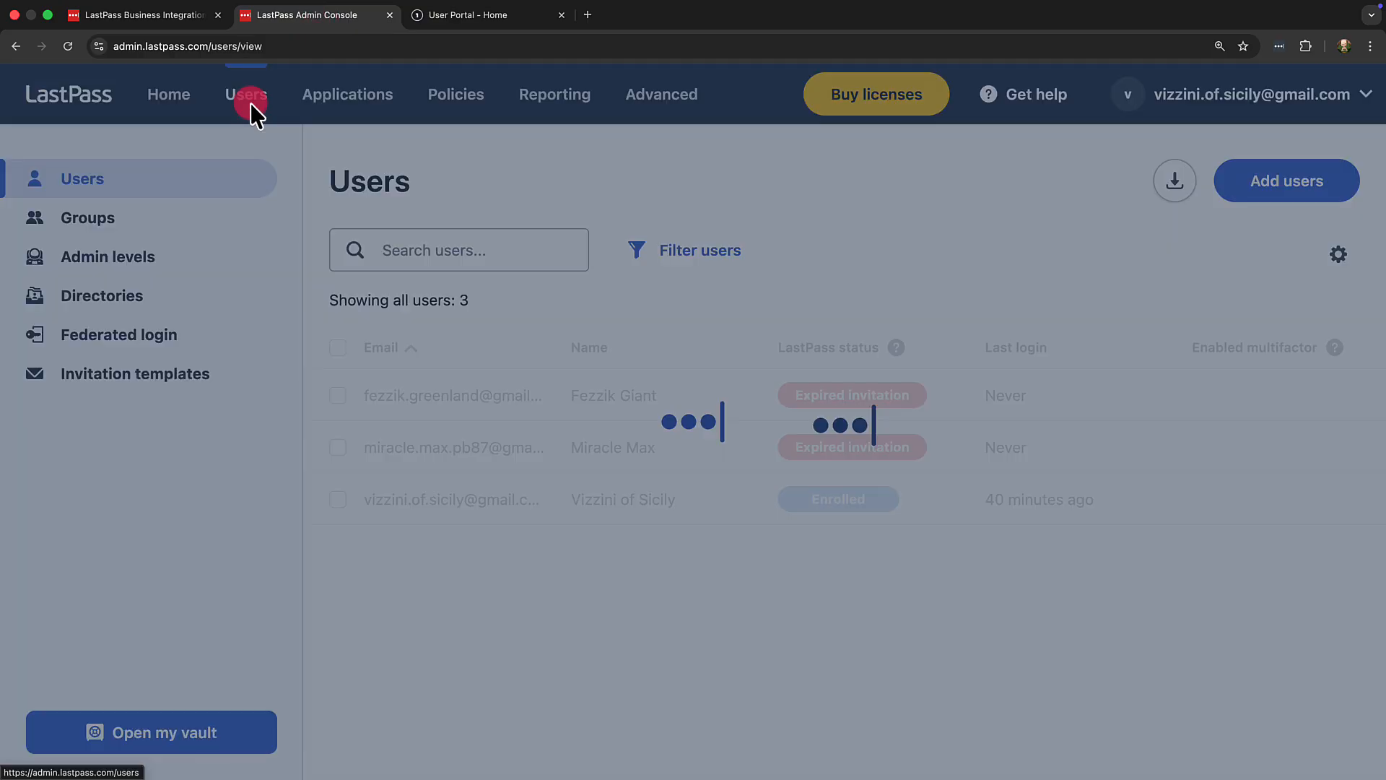
pyautogui.click(177, 296)
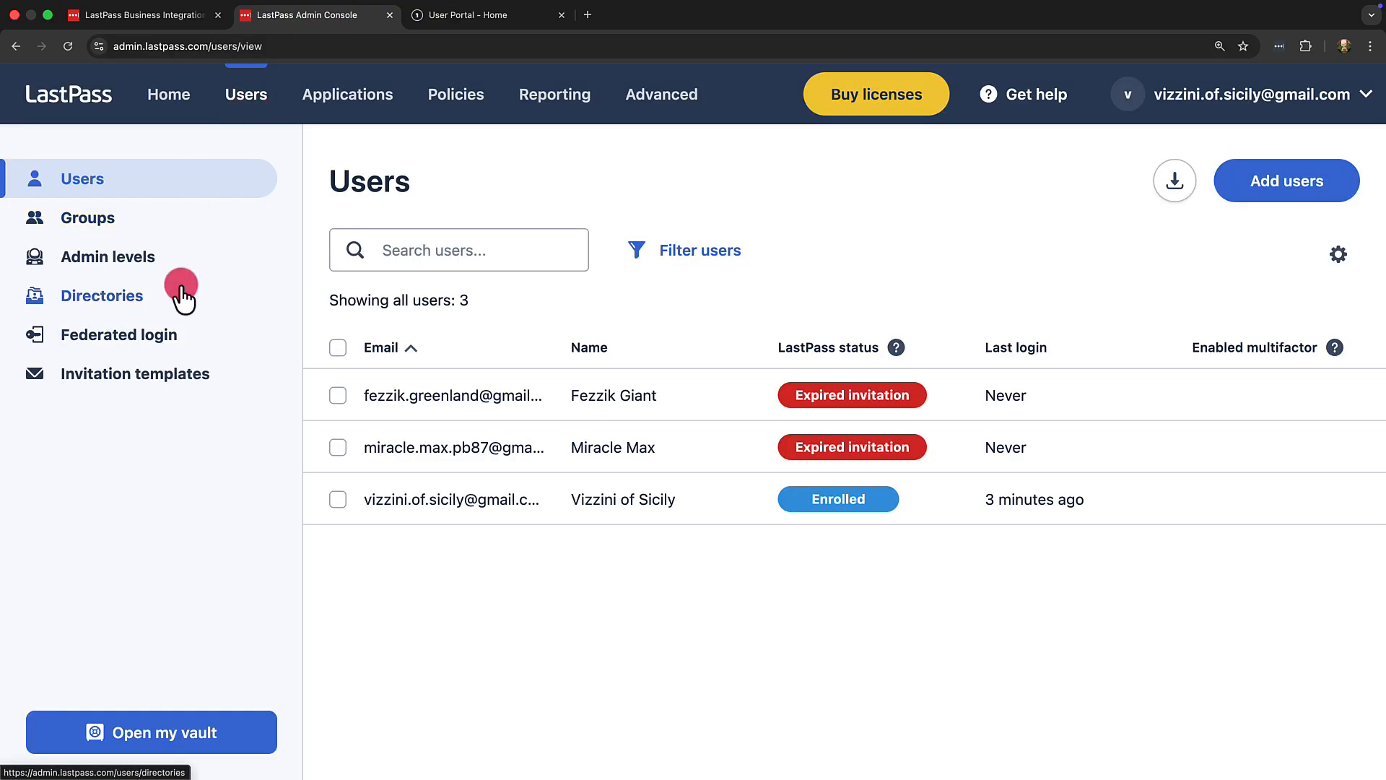
pyautogui.scroll(-15, 352, 323)
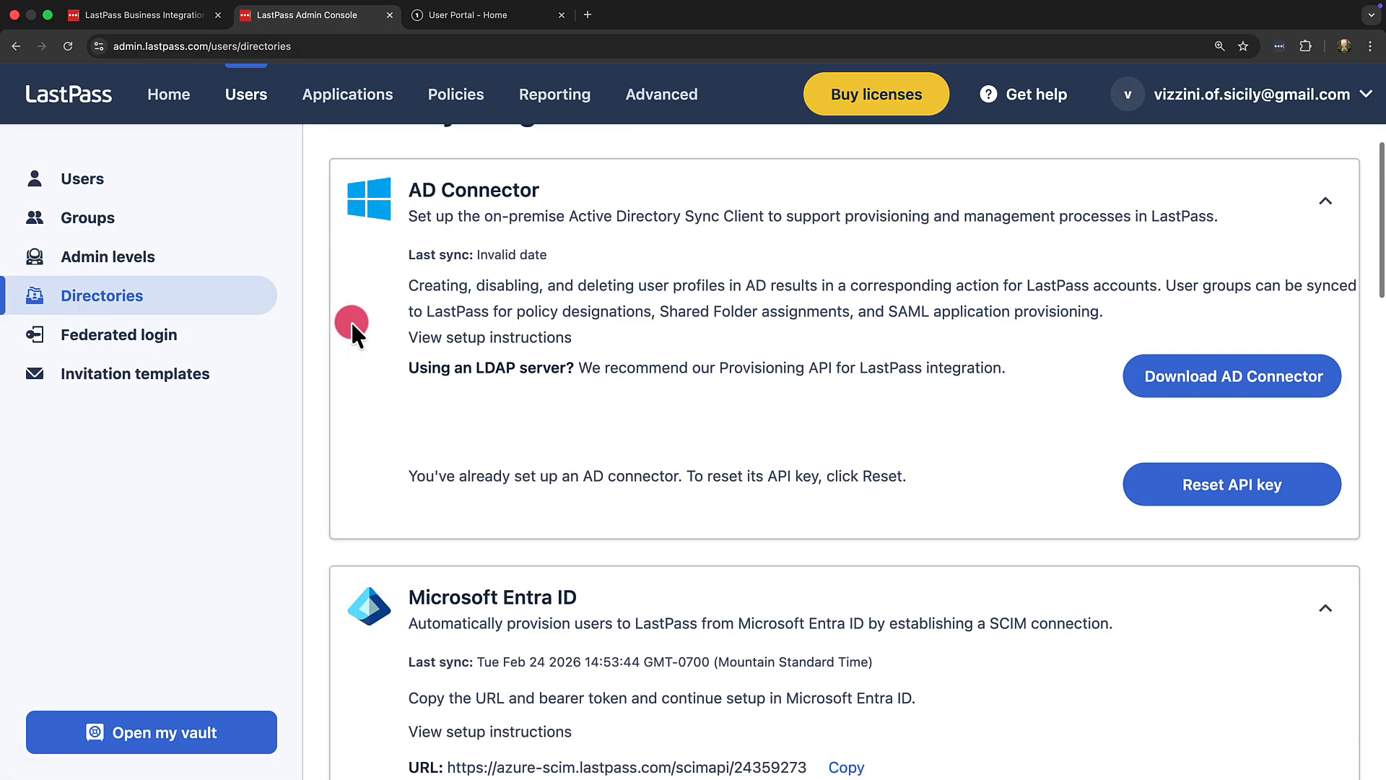
pyautogui.scroll(-1, 352, 323)
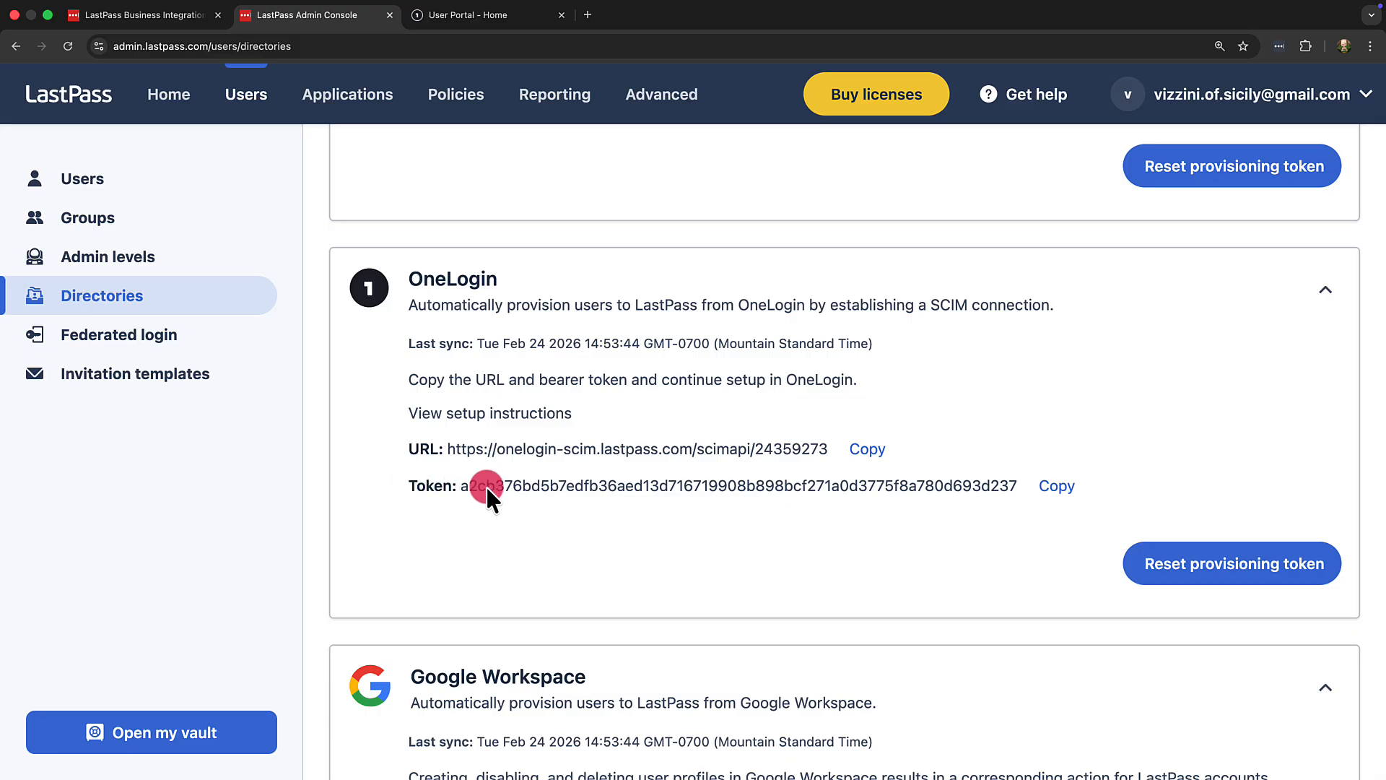
pyautogui.click(1164, 567)
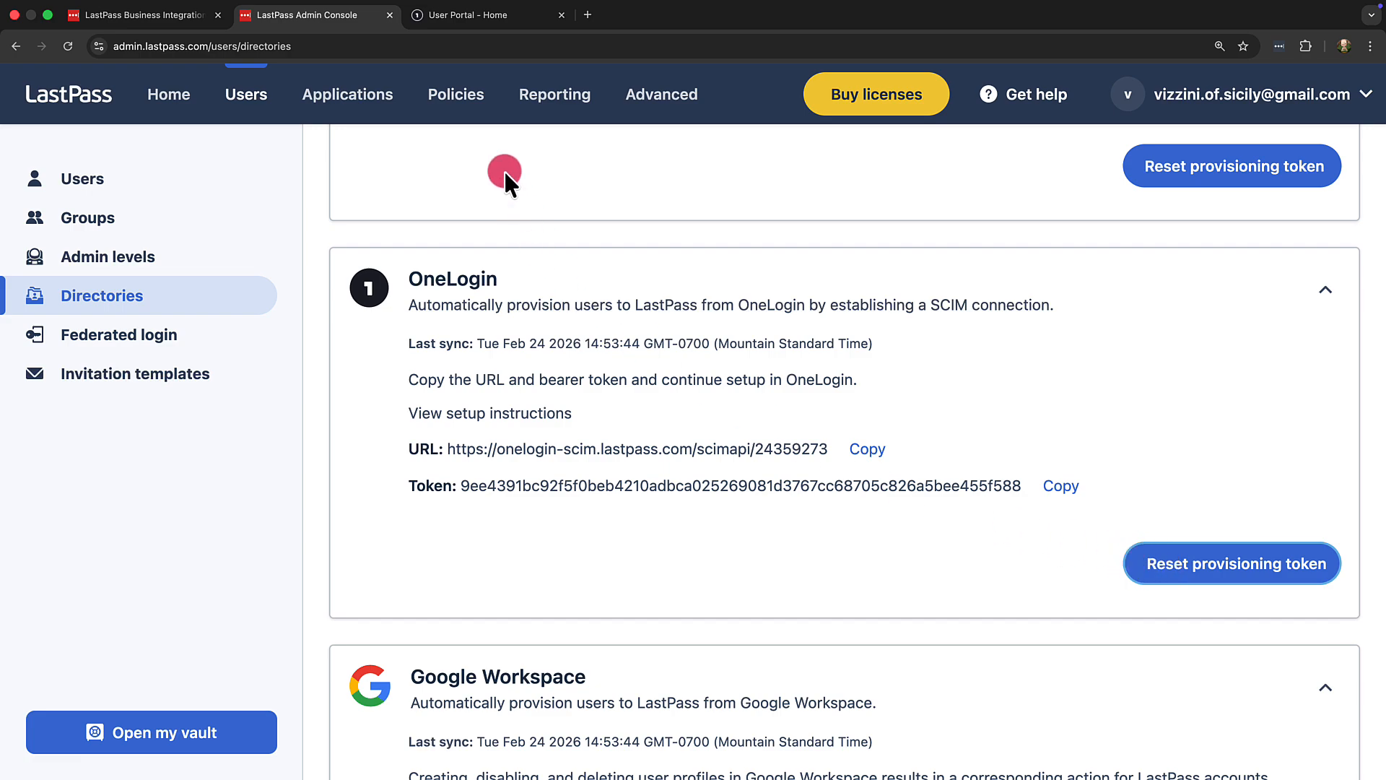
# Step: Switch to OneLogin administration and add the LastPass (Provisioning Only) application from the app catalog, saving it
pyautogui.click(470, 26)
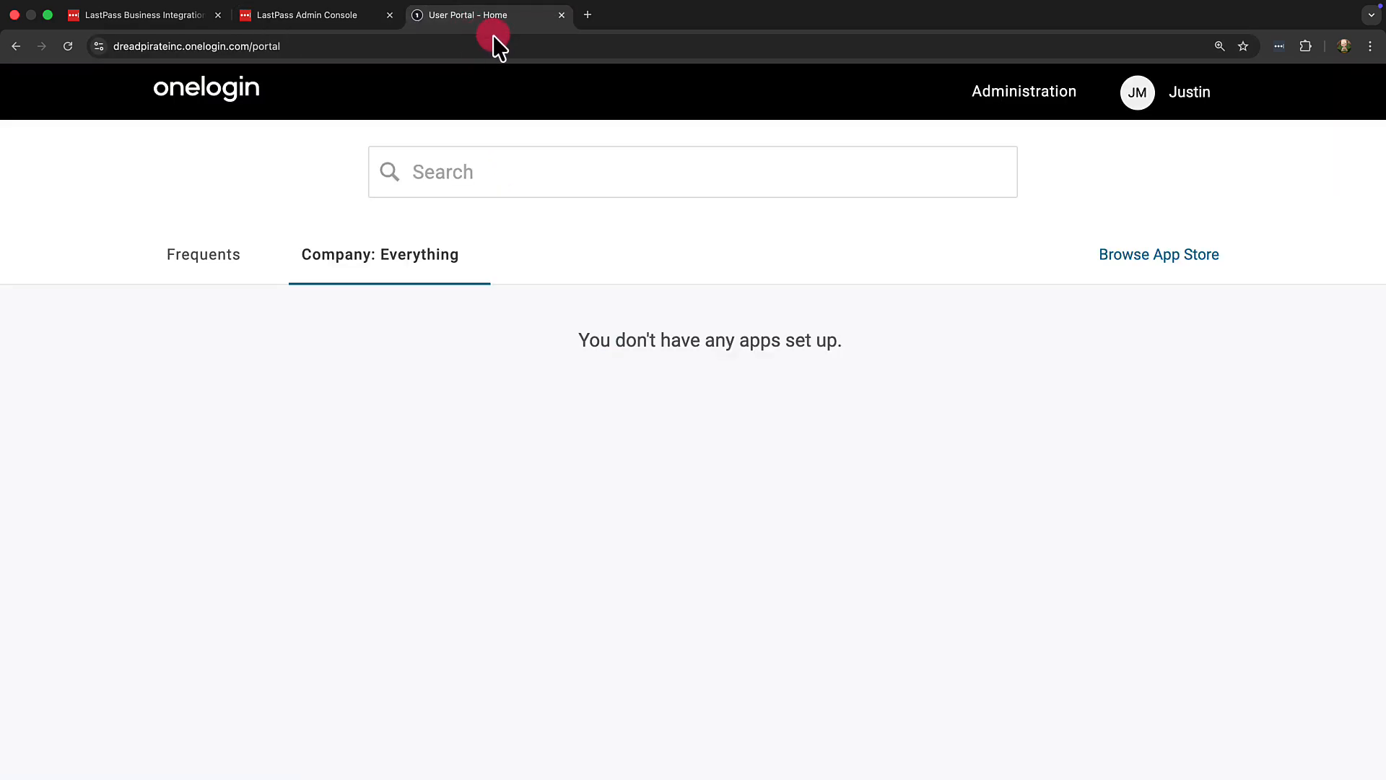
pyautogui.click(978, 93)
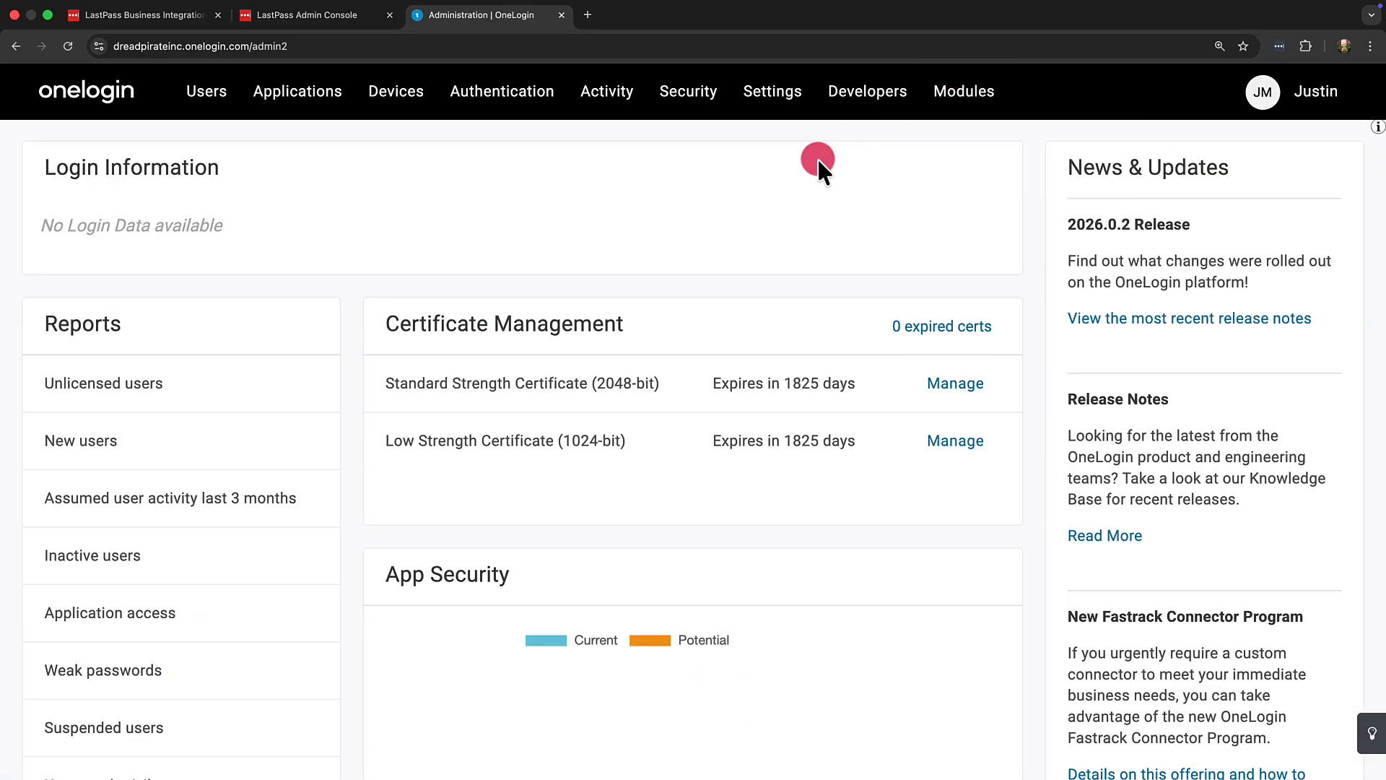
pyautogui.moveTo(309, 93)
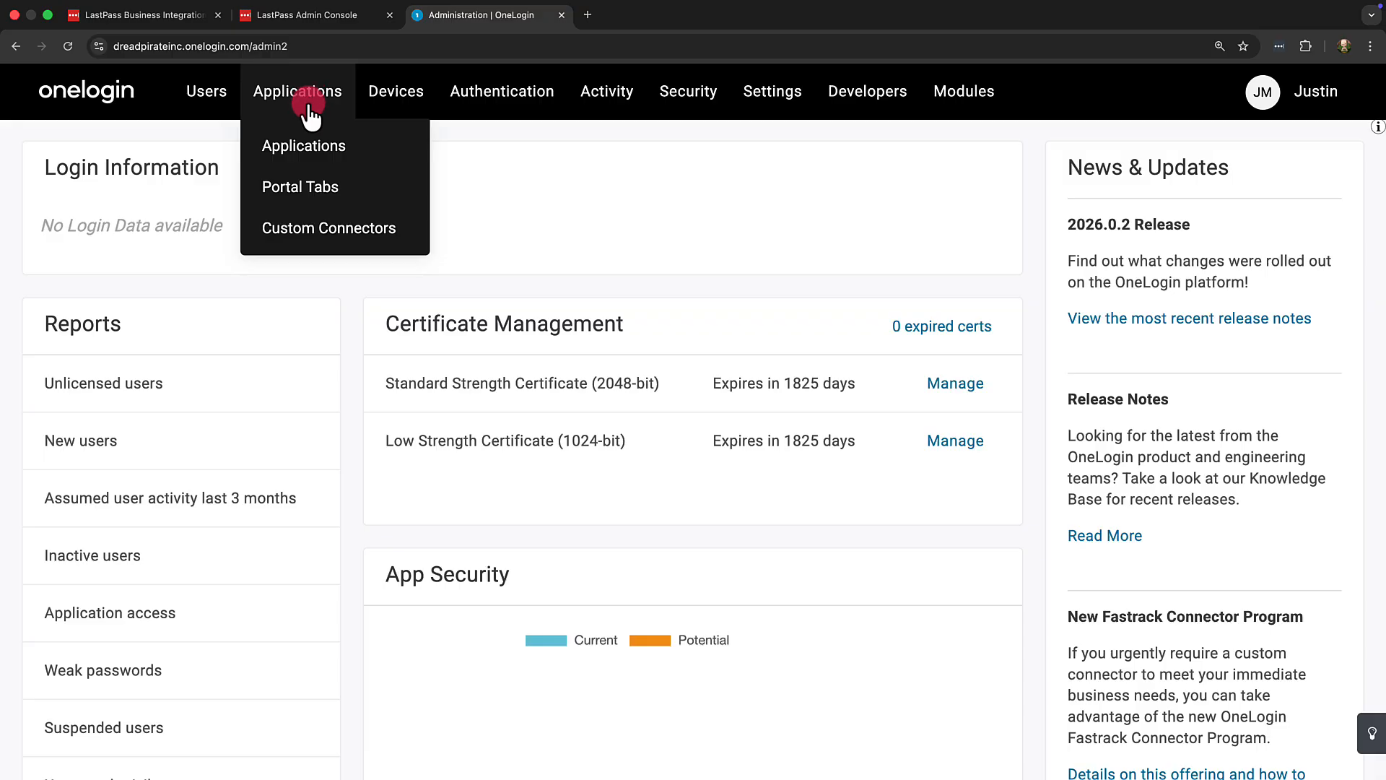
pyautogui.click(309, 148)
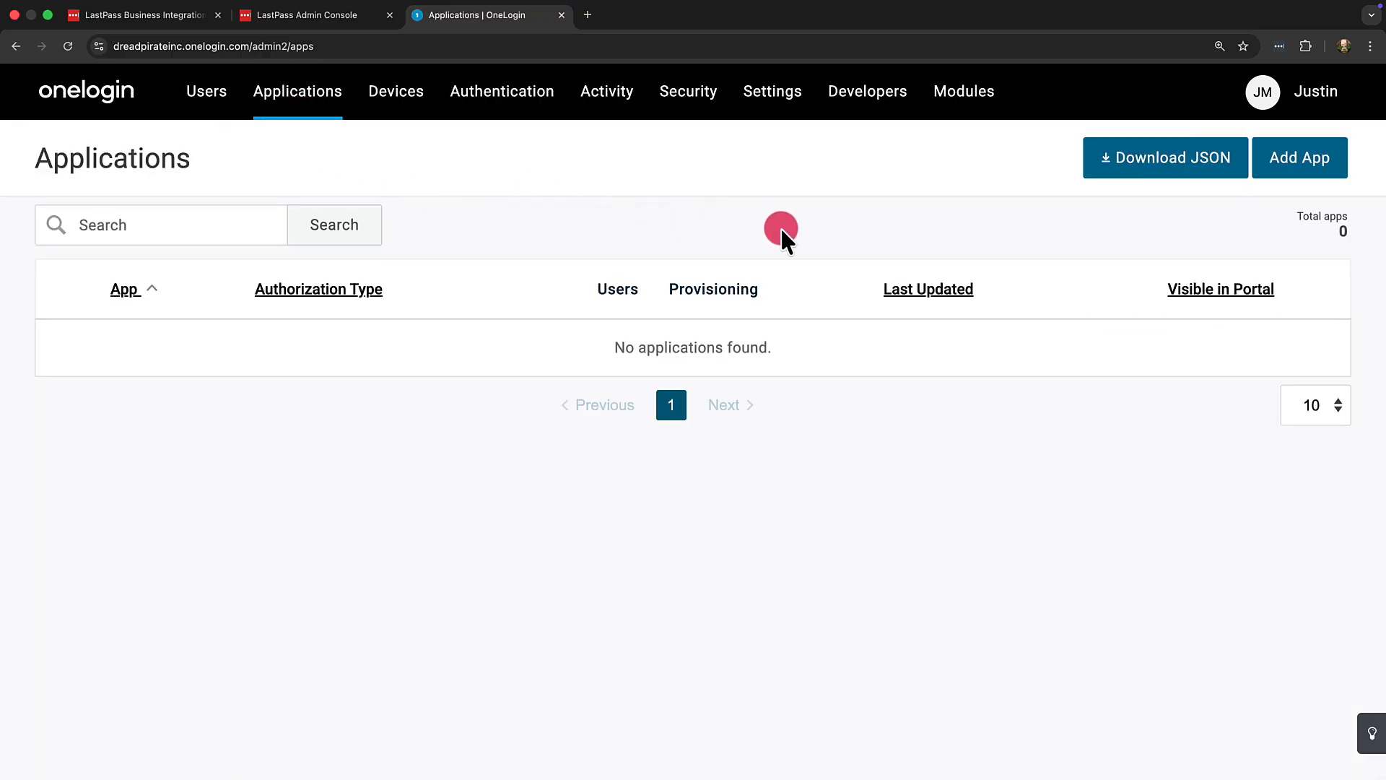
pyautogui.click(1268, 186)
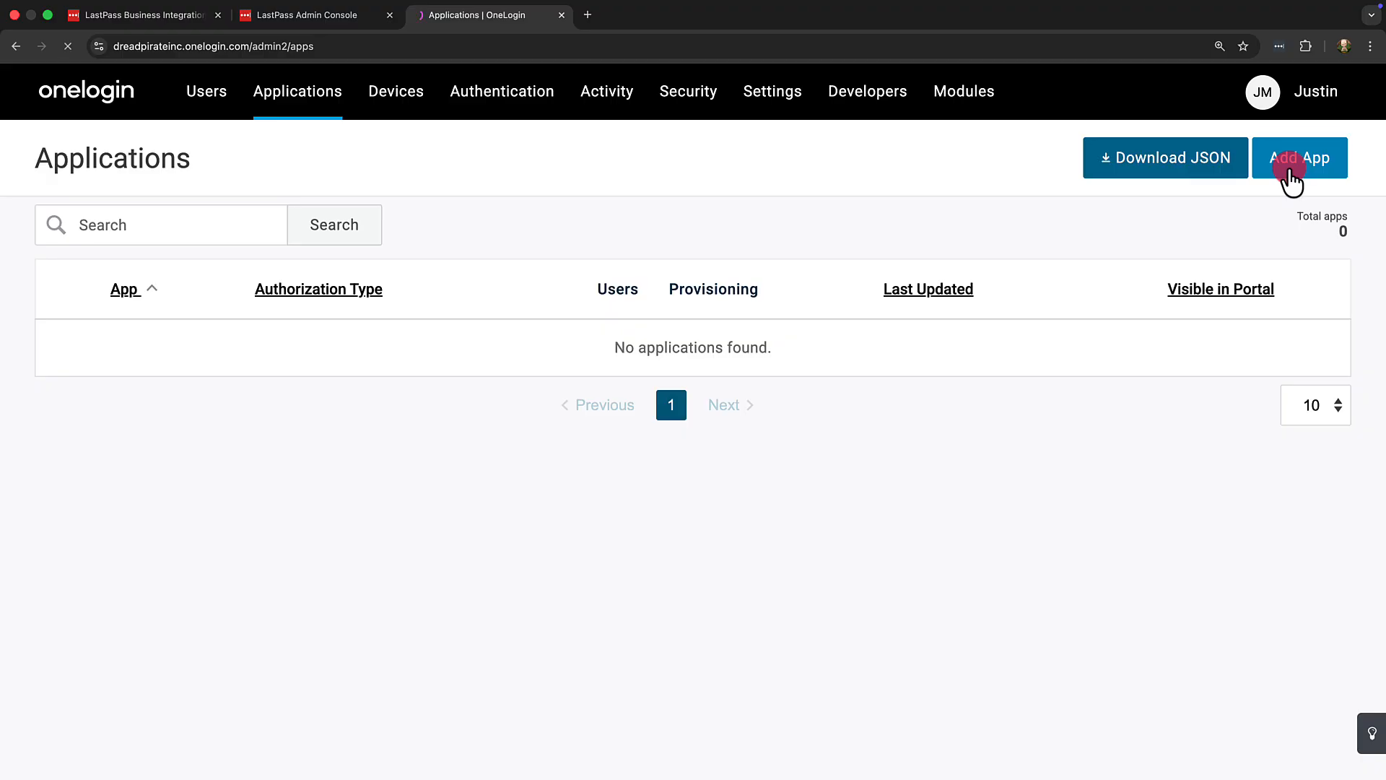
pyautogui.write('lastpass')
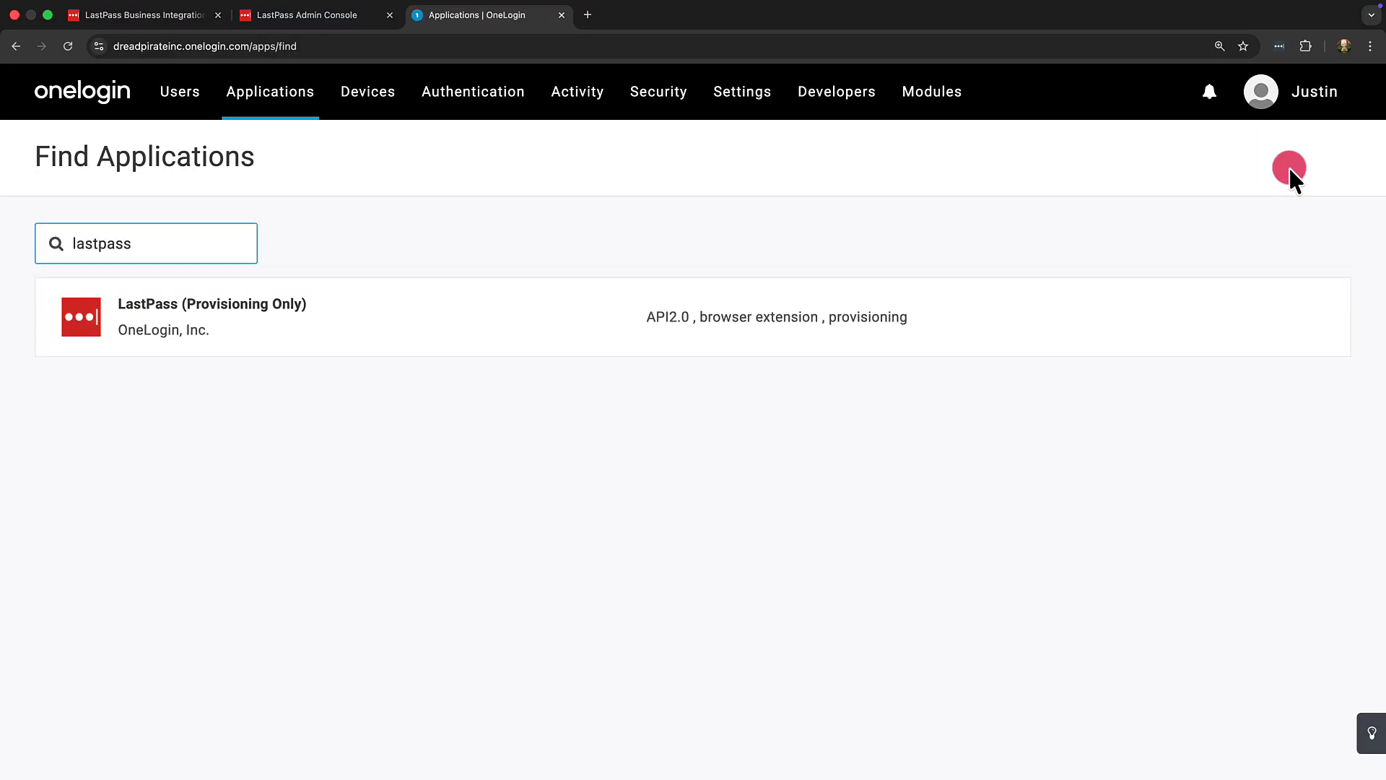
pyautogui.click(767, 314)
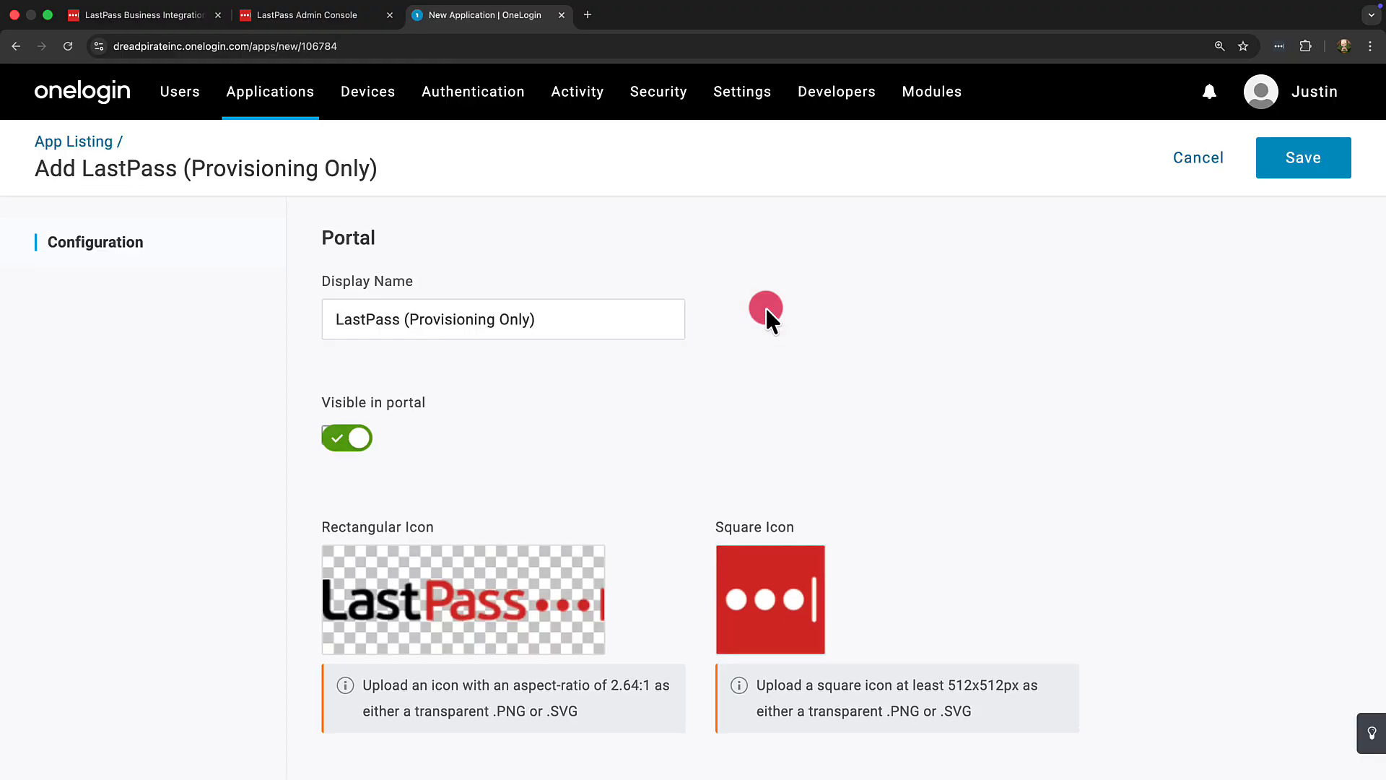
pyautogui.click(1277, 169)
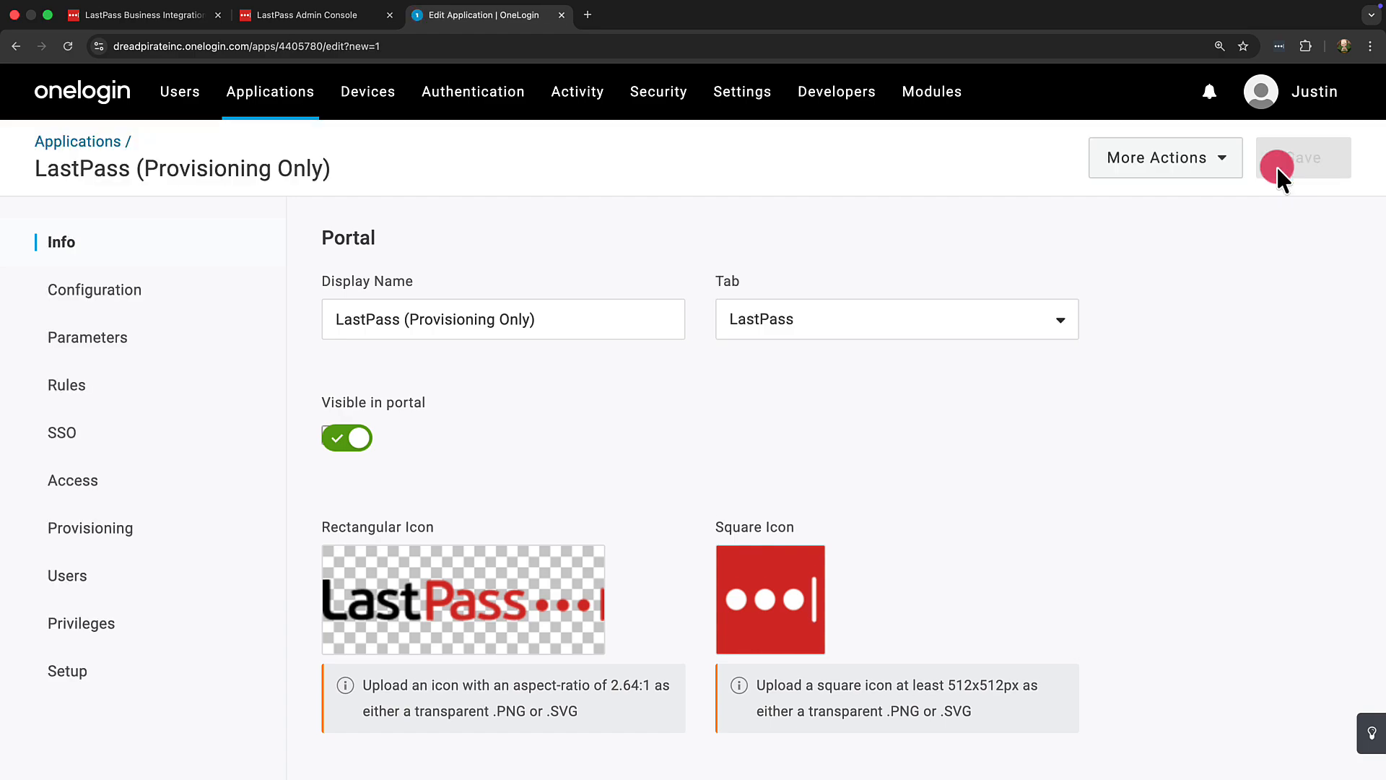
# Step: Enable the app's API connection and paste the LastPass OneLogin SCIM URL as the SCIM Base URL
pyautogui.click(253, 310)
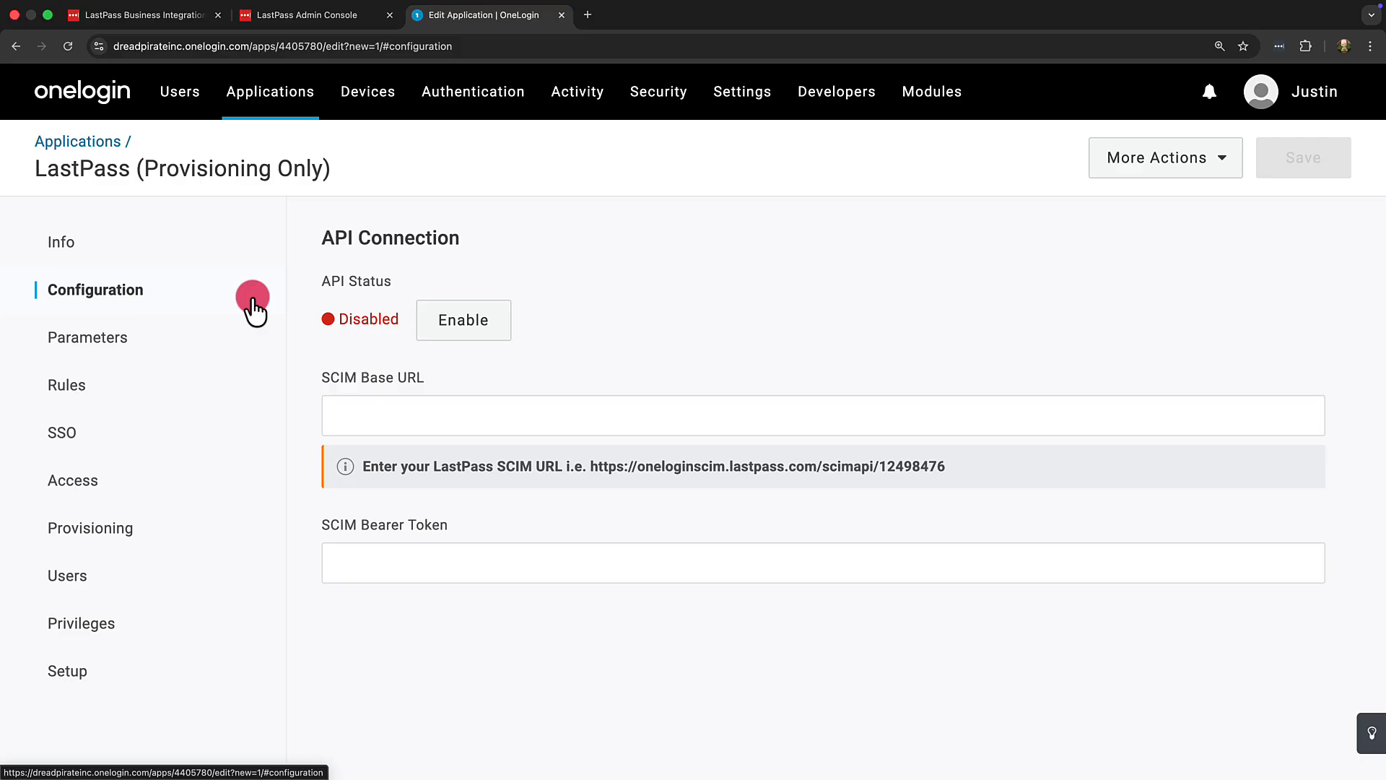
pyautogui.click(463, 319)
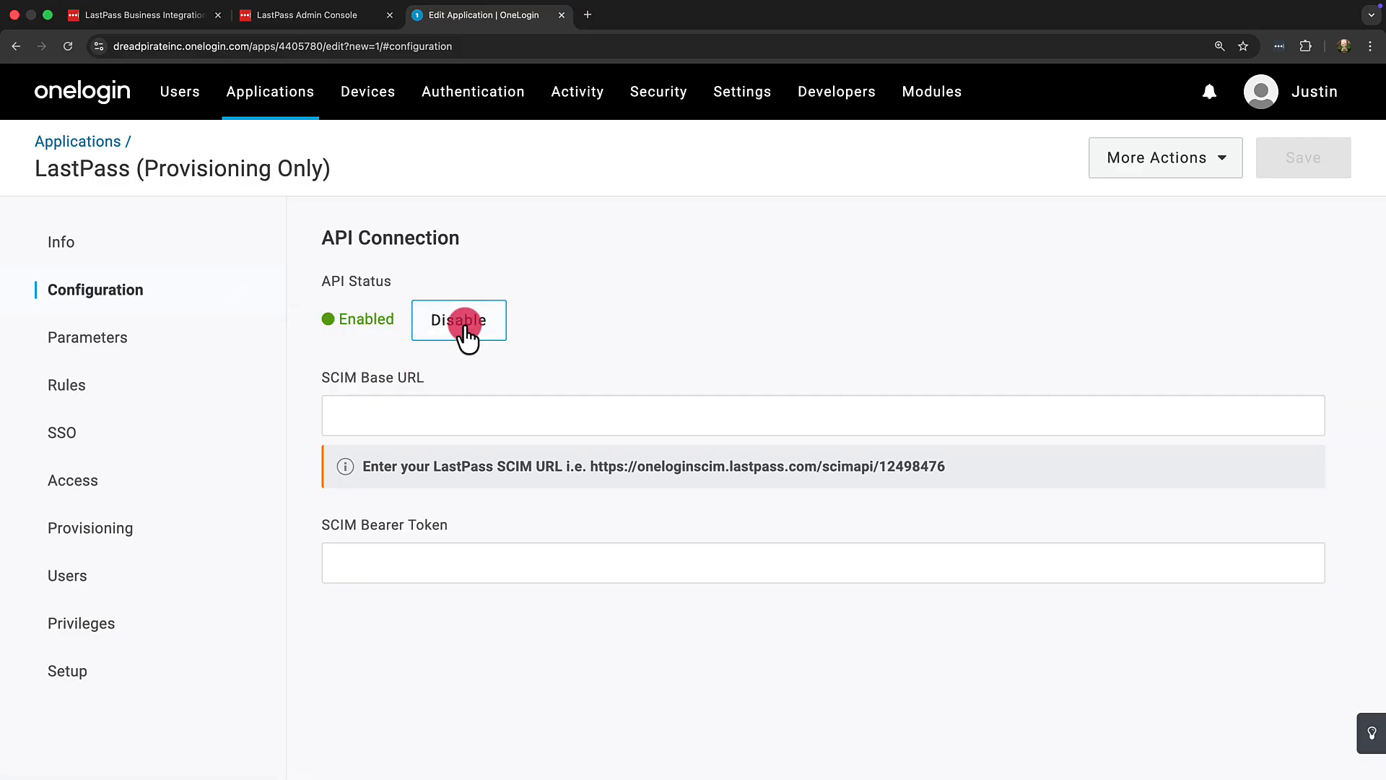
pyautogui.click(298, 15)
pyautogui.click(867, 448)
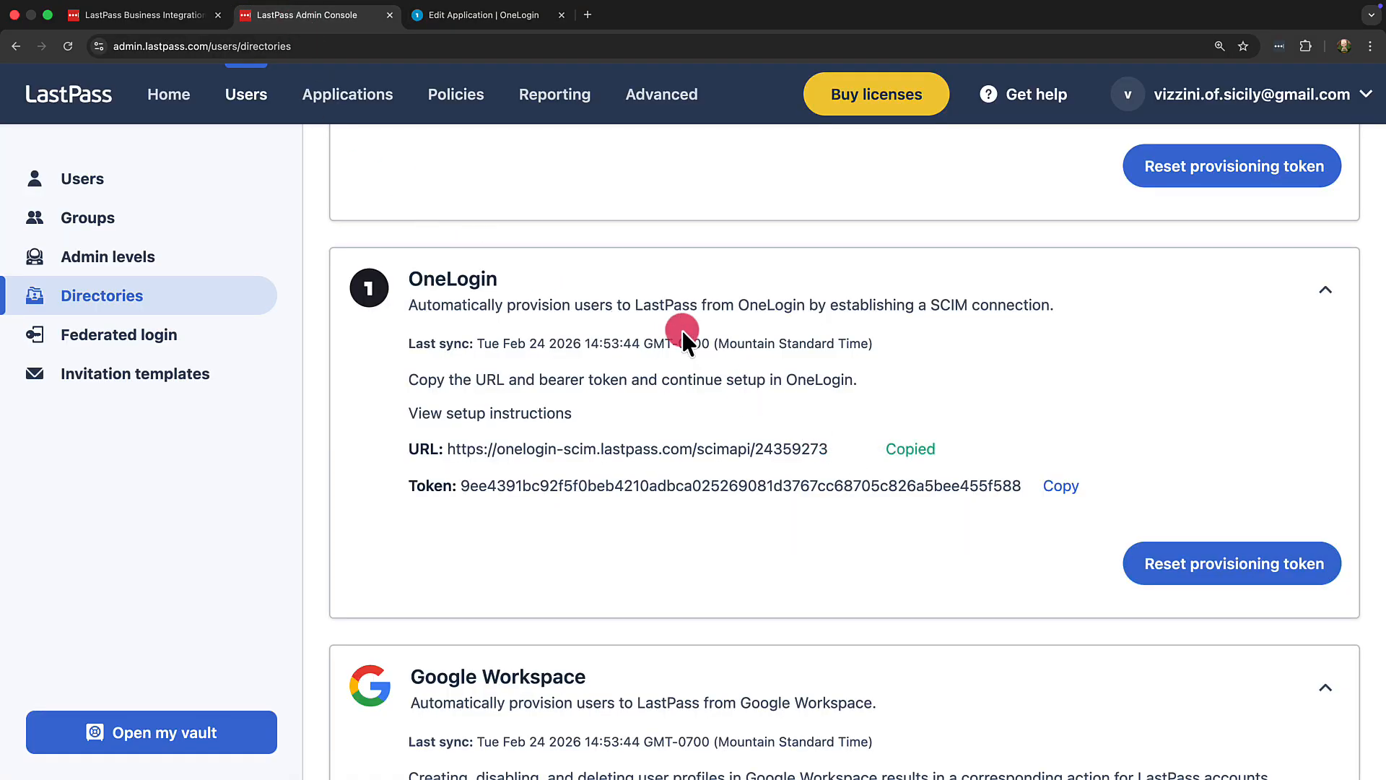
pyautogui.click(484, 26)
pyautogui.click(539, 413)
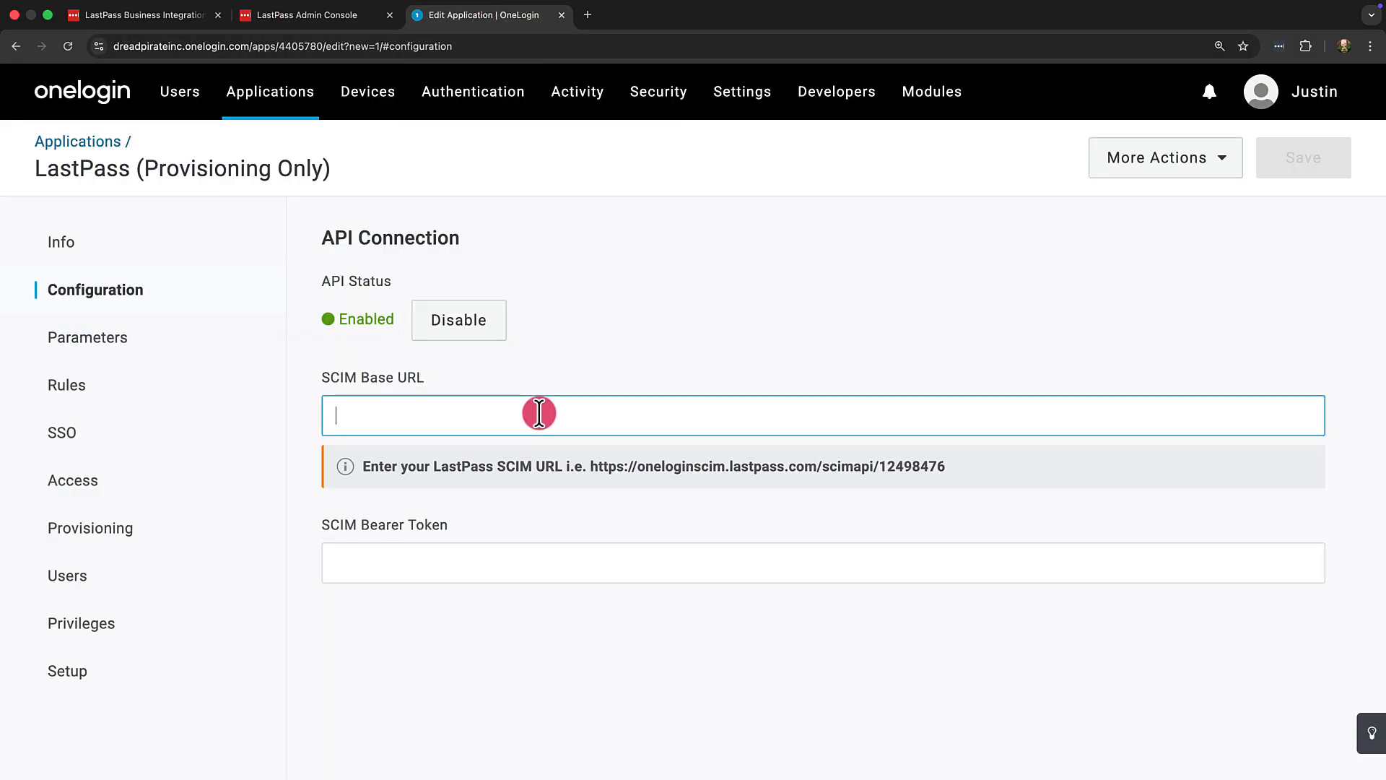
pyautogui.press('super+v')
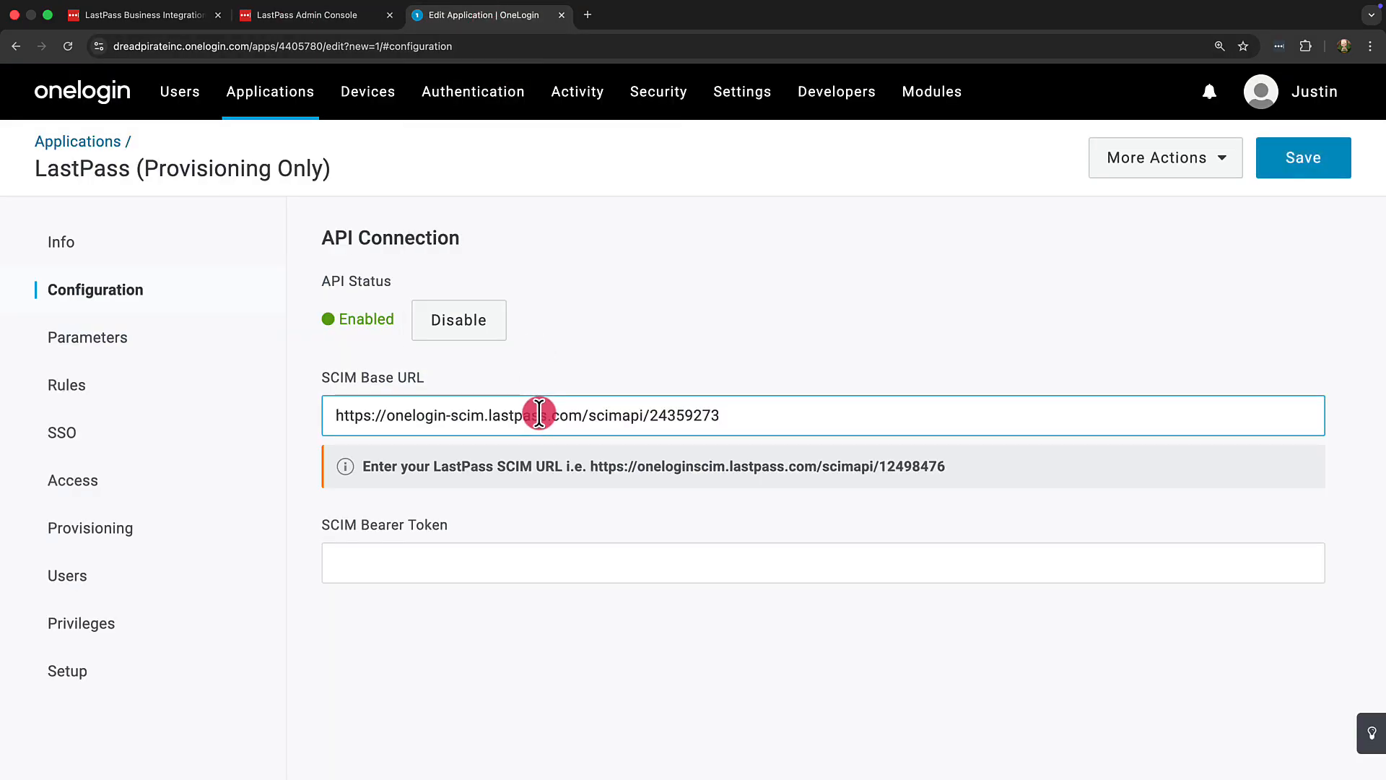
# Step: Copy the LastPass provisioning token into the SCIM Bearer Token field and save the app
pyautogui.click(353, 16)
pyautogui.click(1054, 486)
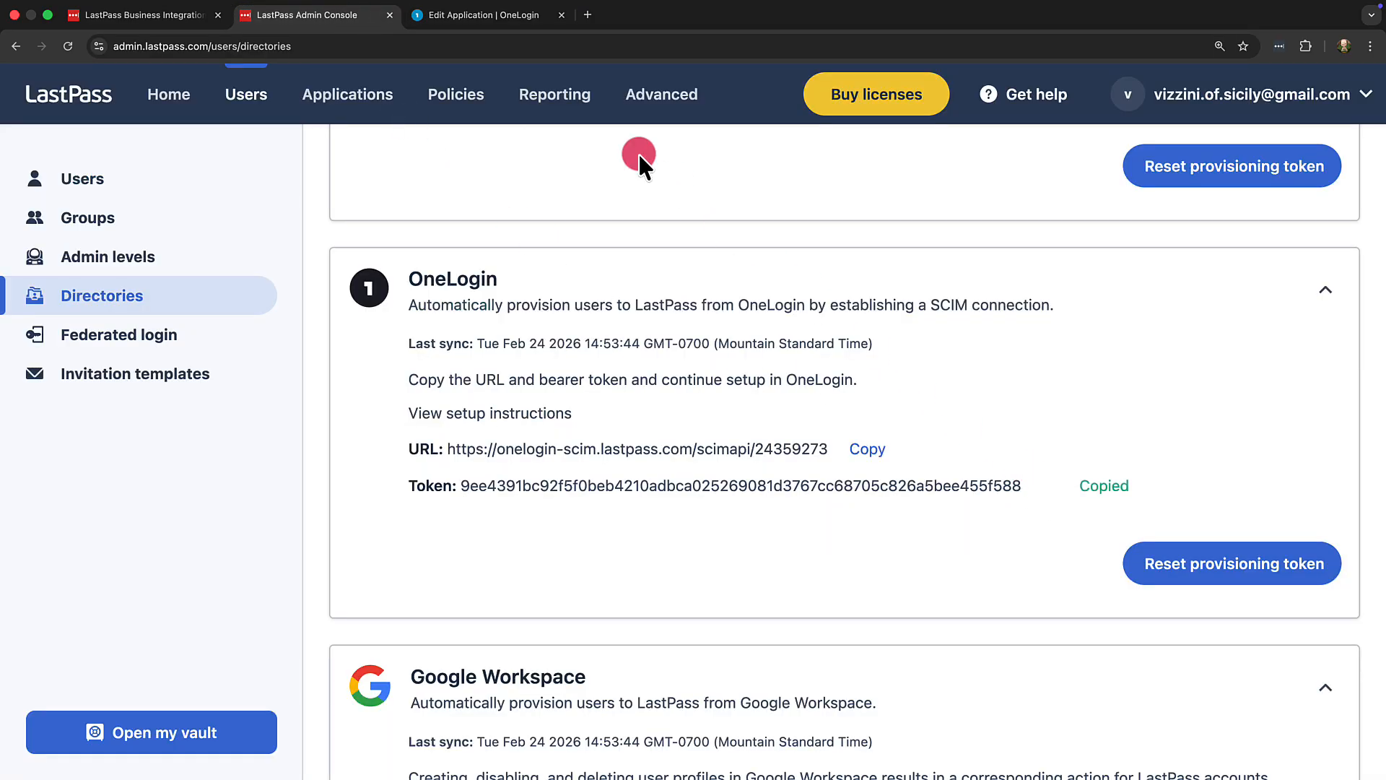
pyautogui.click(509, 26)
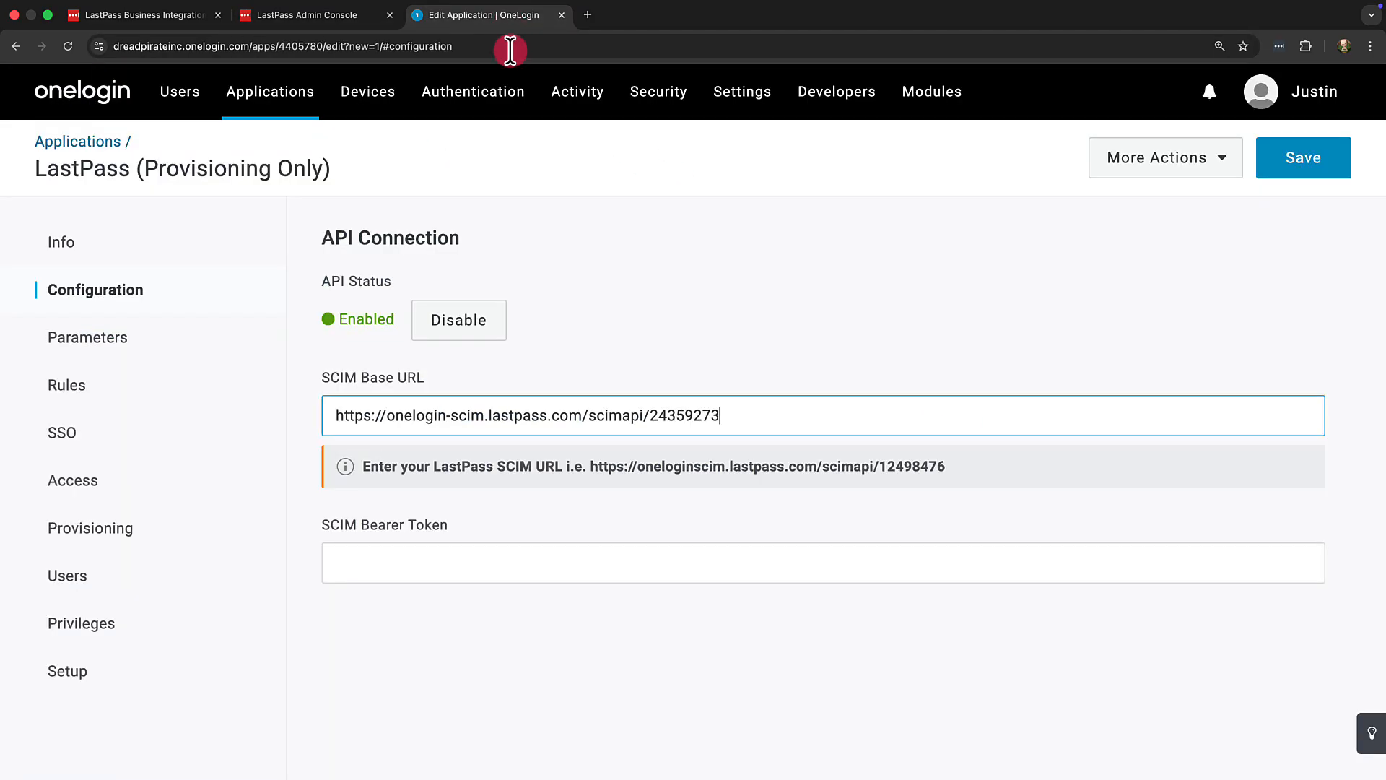
pyautogui.click(560, 552)
pyautogui.press('super+v')
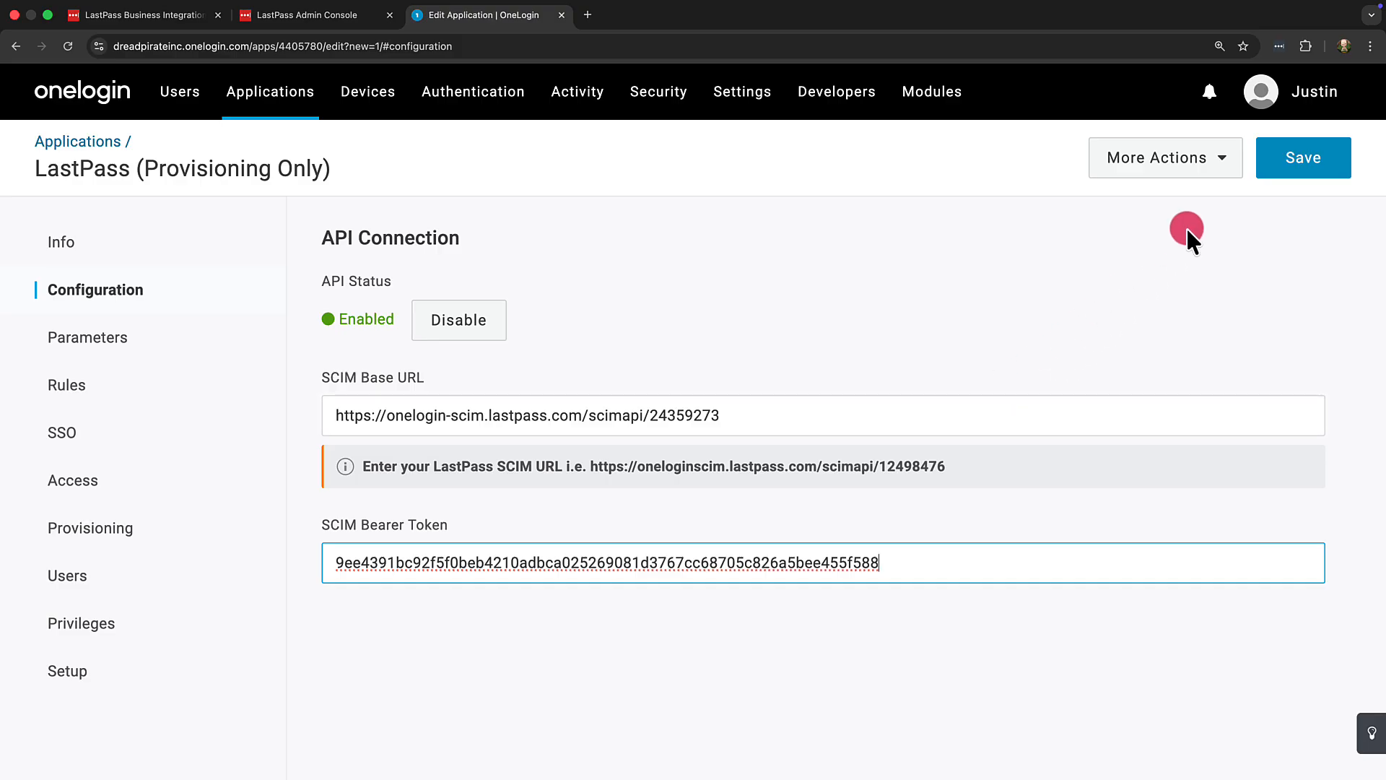
pyautogui.click(1269, 158)
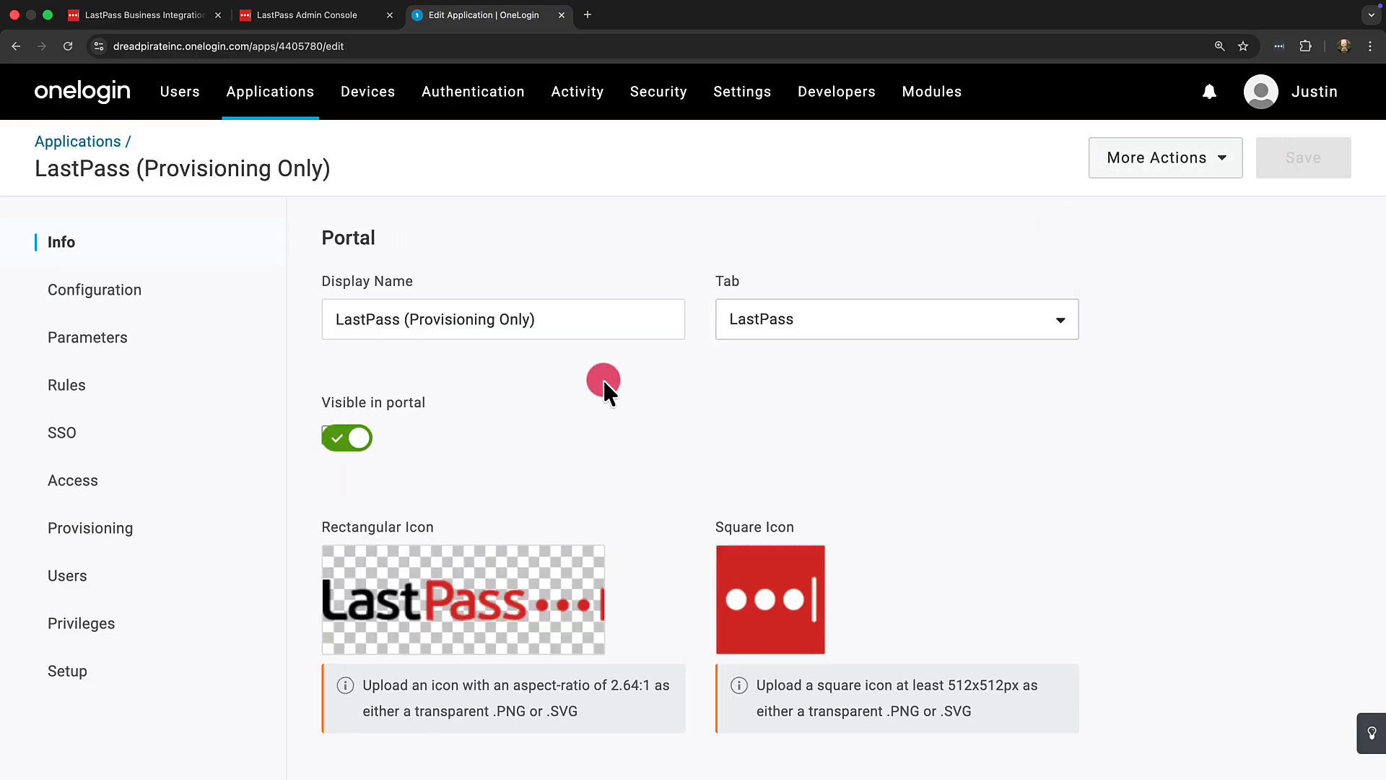
# Step: Enable provisioning without admin approval for creating, deleting or updating users, and save the app
pyautogui.click(220, 532)
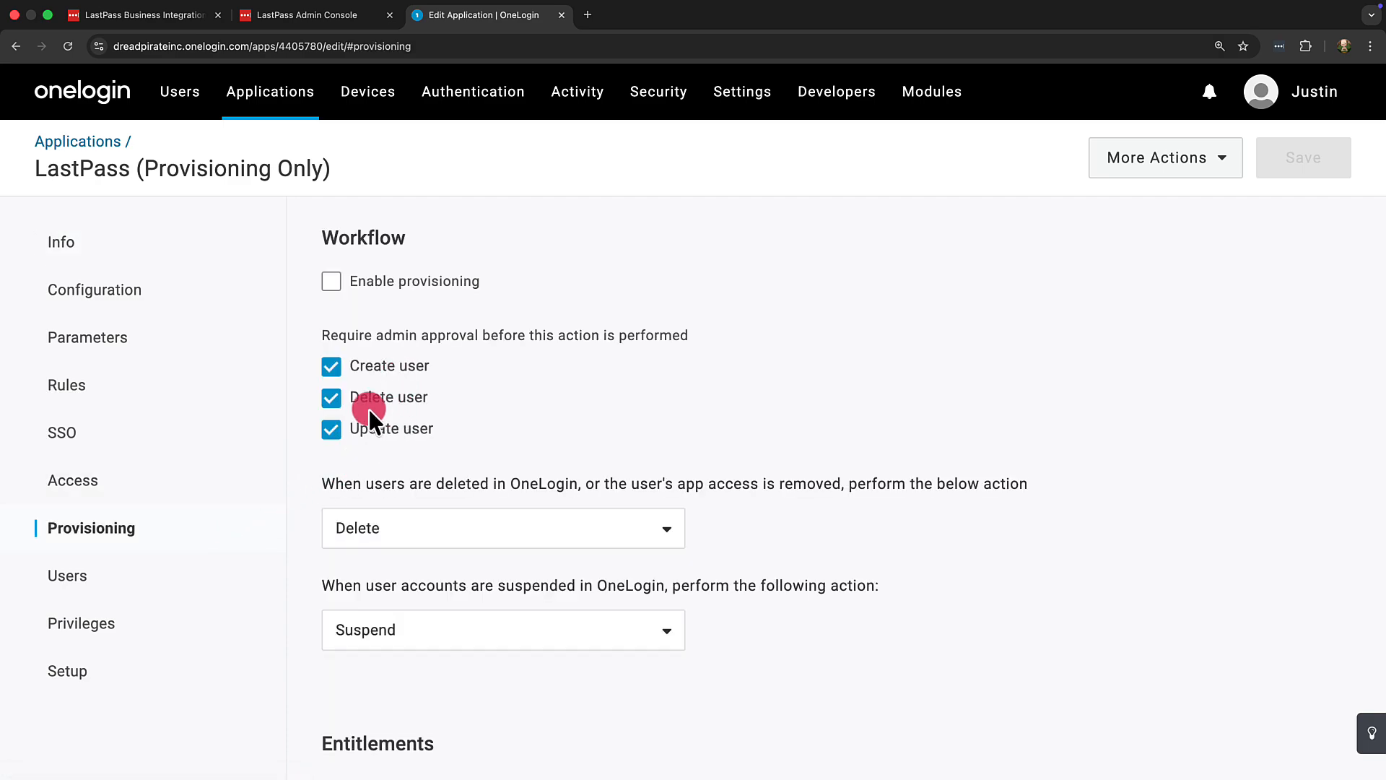
pyautogui.click(332, 366)
pyautogui.click(332, 398)
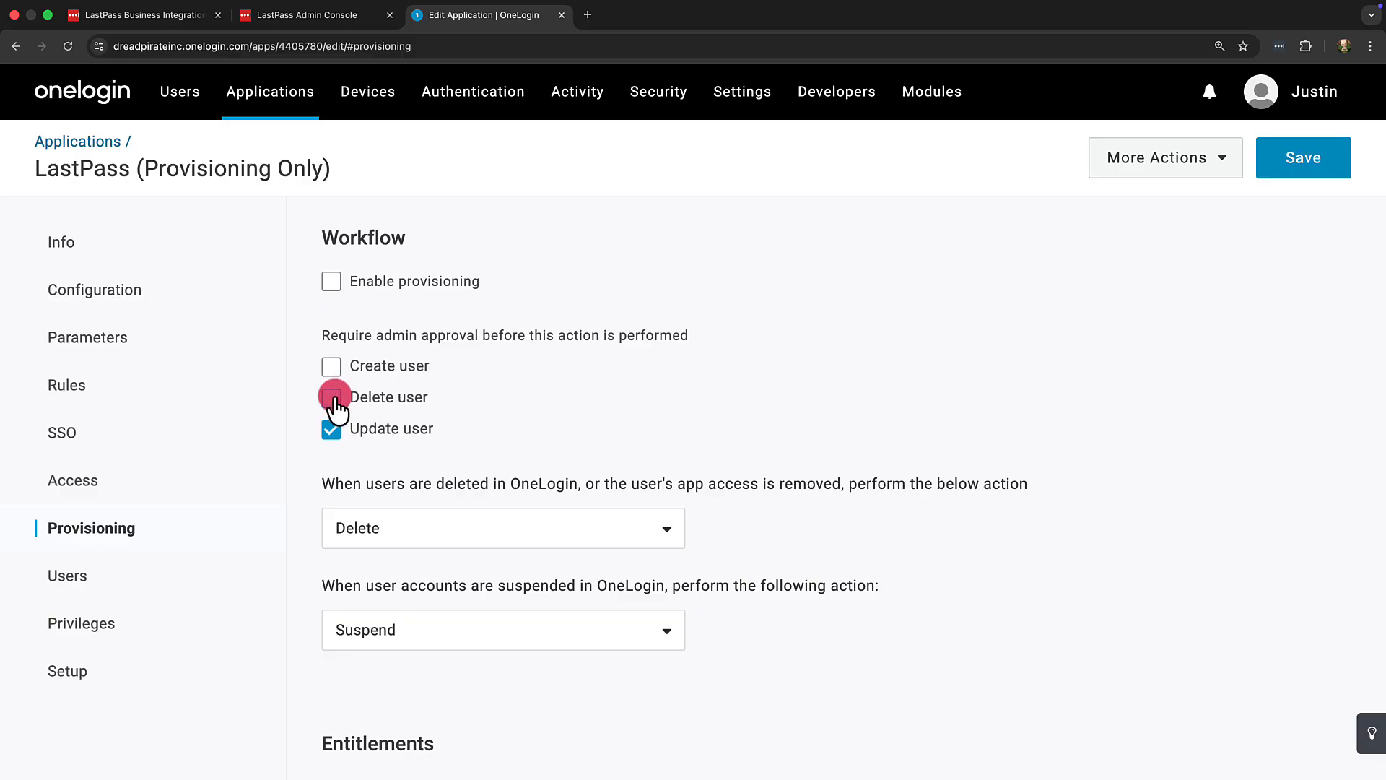
pyautogui.click(332, 430)
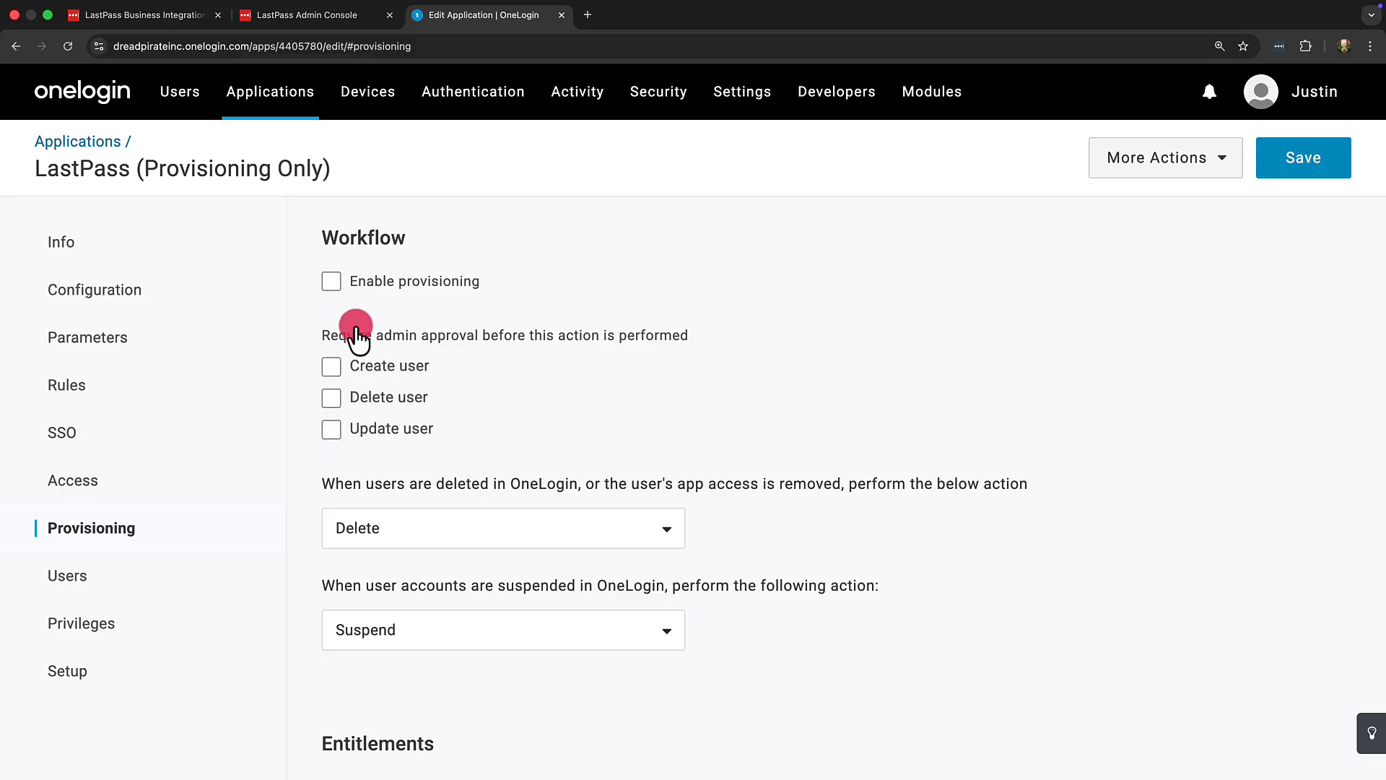
pyautogui.click(332, 283)
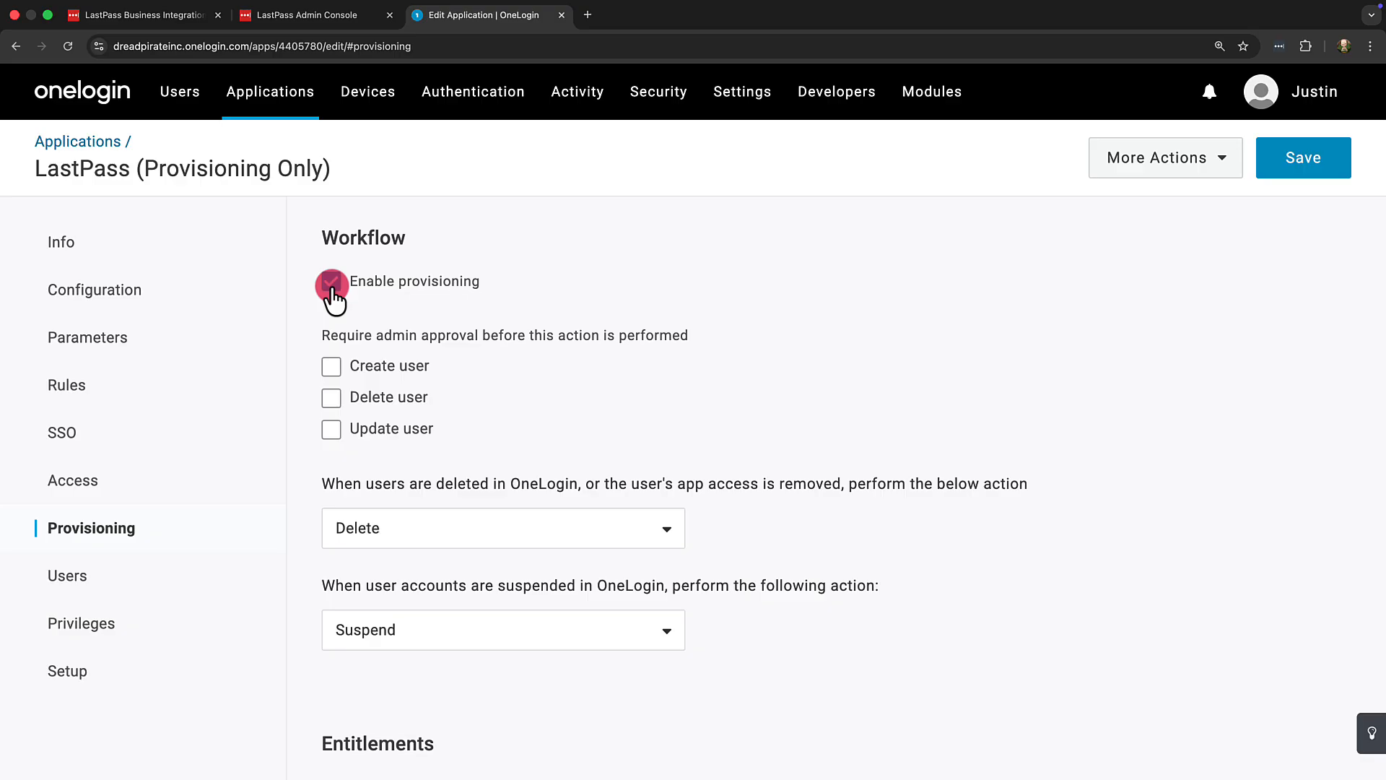
pyautogui.click(1289, 174)
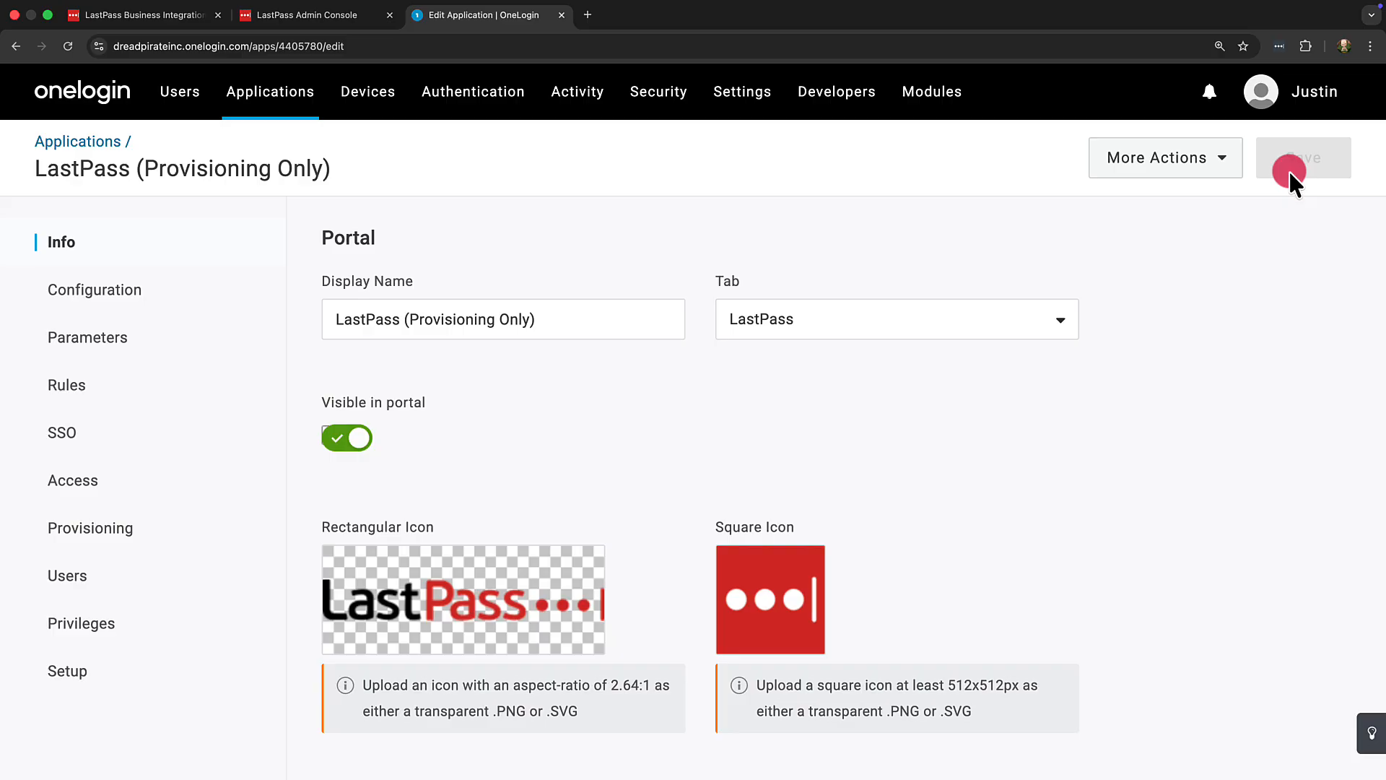
# Step: Set the Groups parameter to be included in user provisioning
pyautogui.click(185, 339)
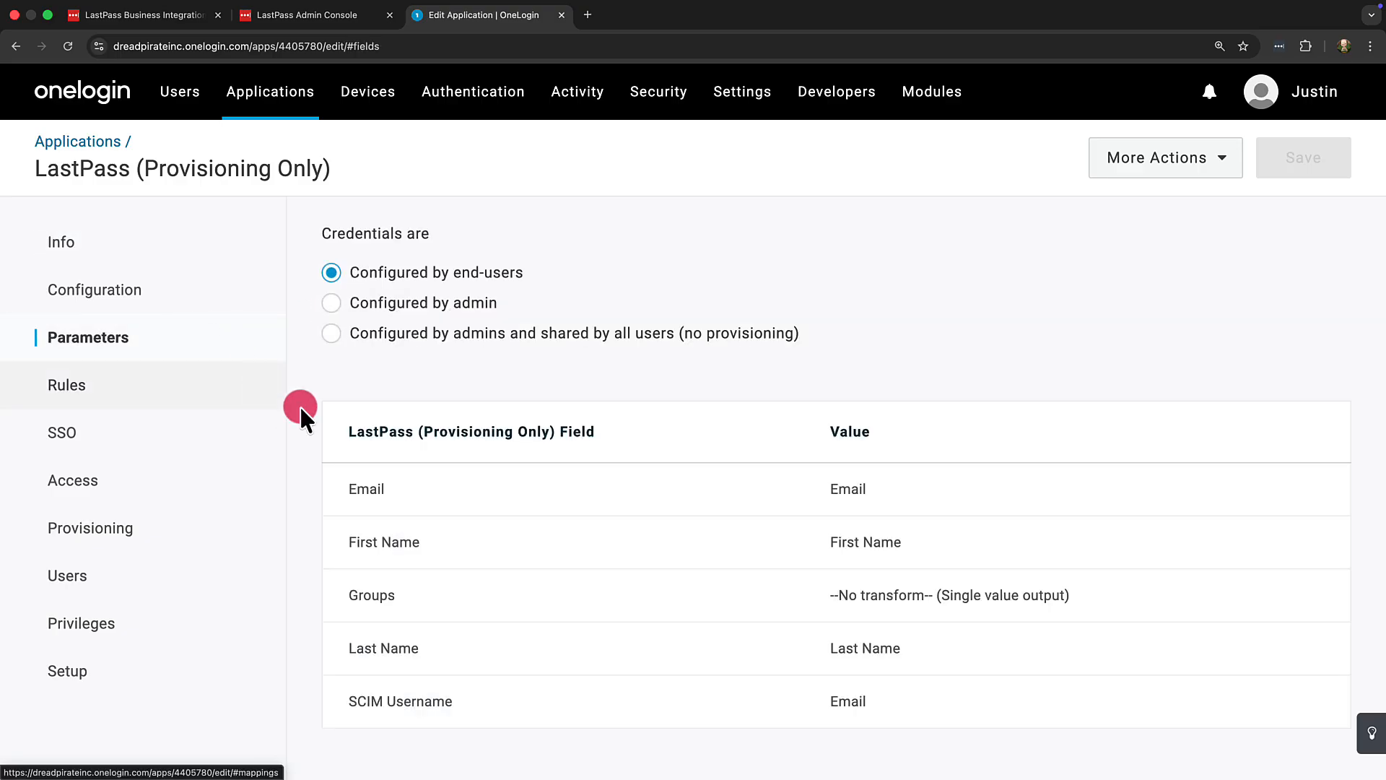
pyautogui.click(456, 594)
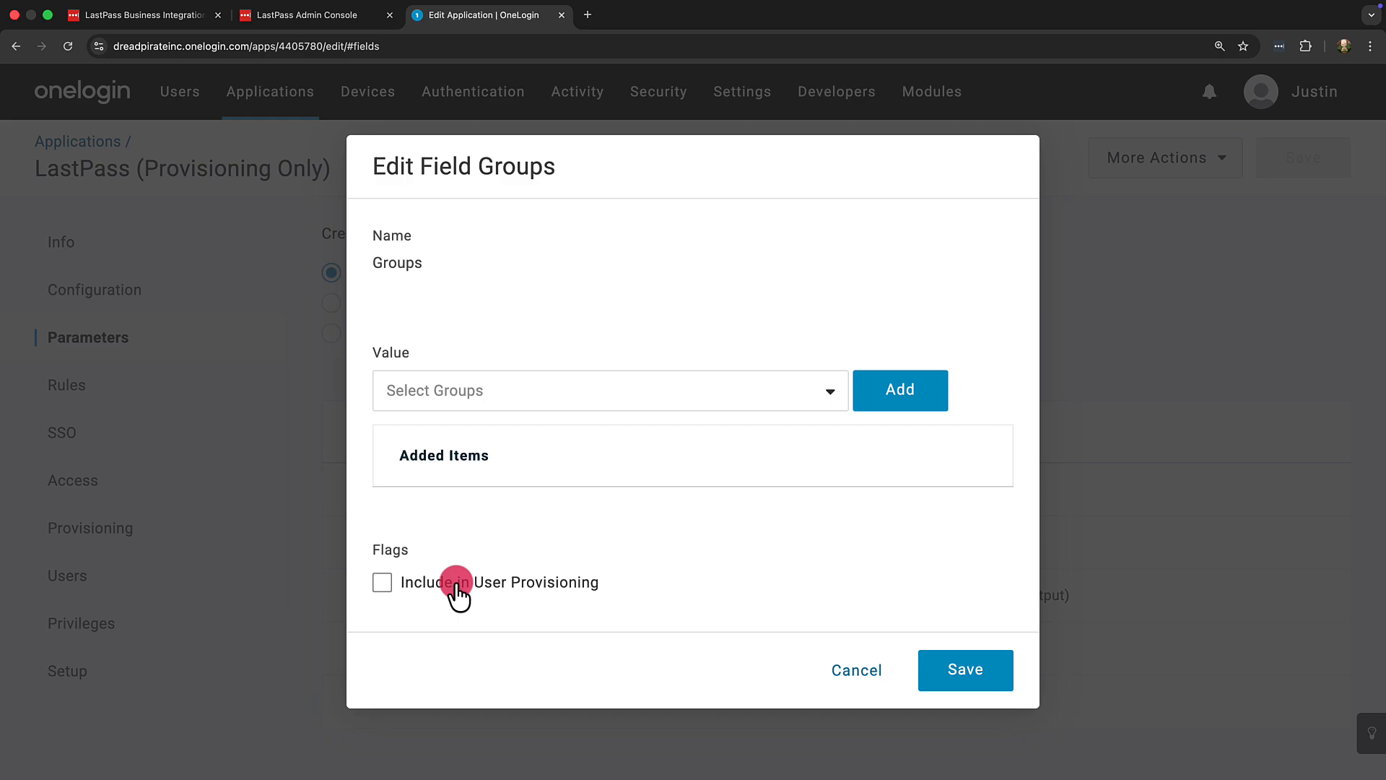
pyautogui.click(456, 589)
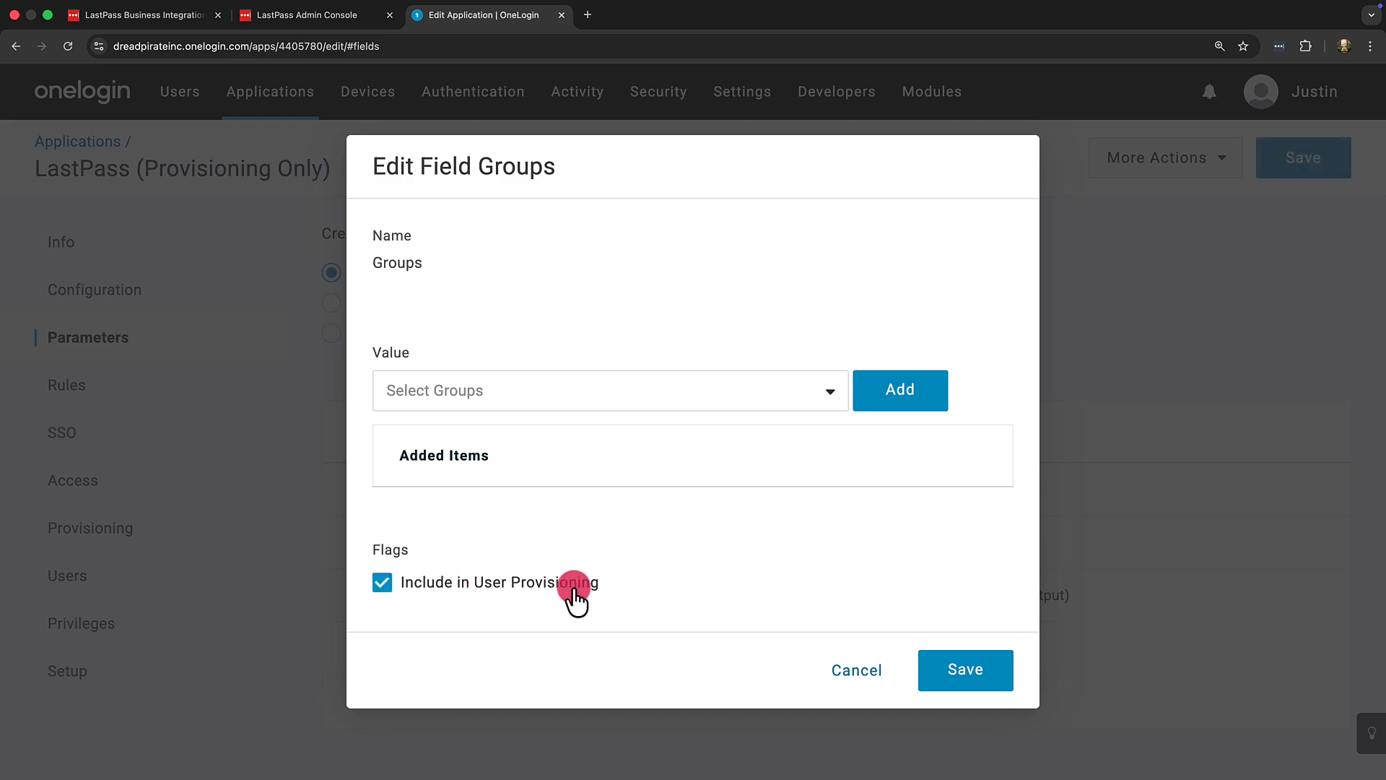
pyautogui.click(938, 668)
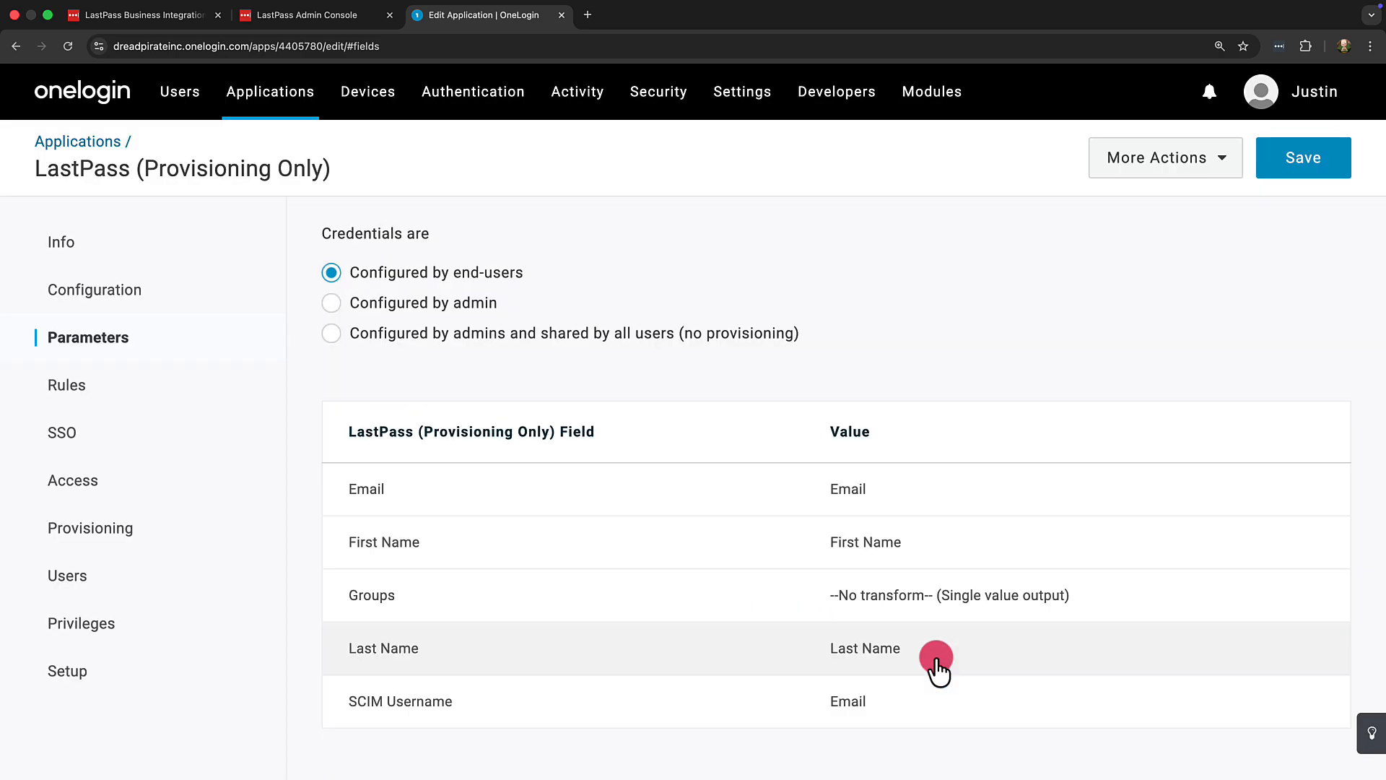
# Step: Switch to the LastPass admin console and open the Groups list
pyautogui.click(361, 16)
pyautogui.click(193, 217)
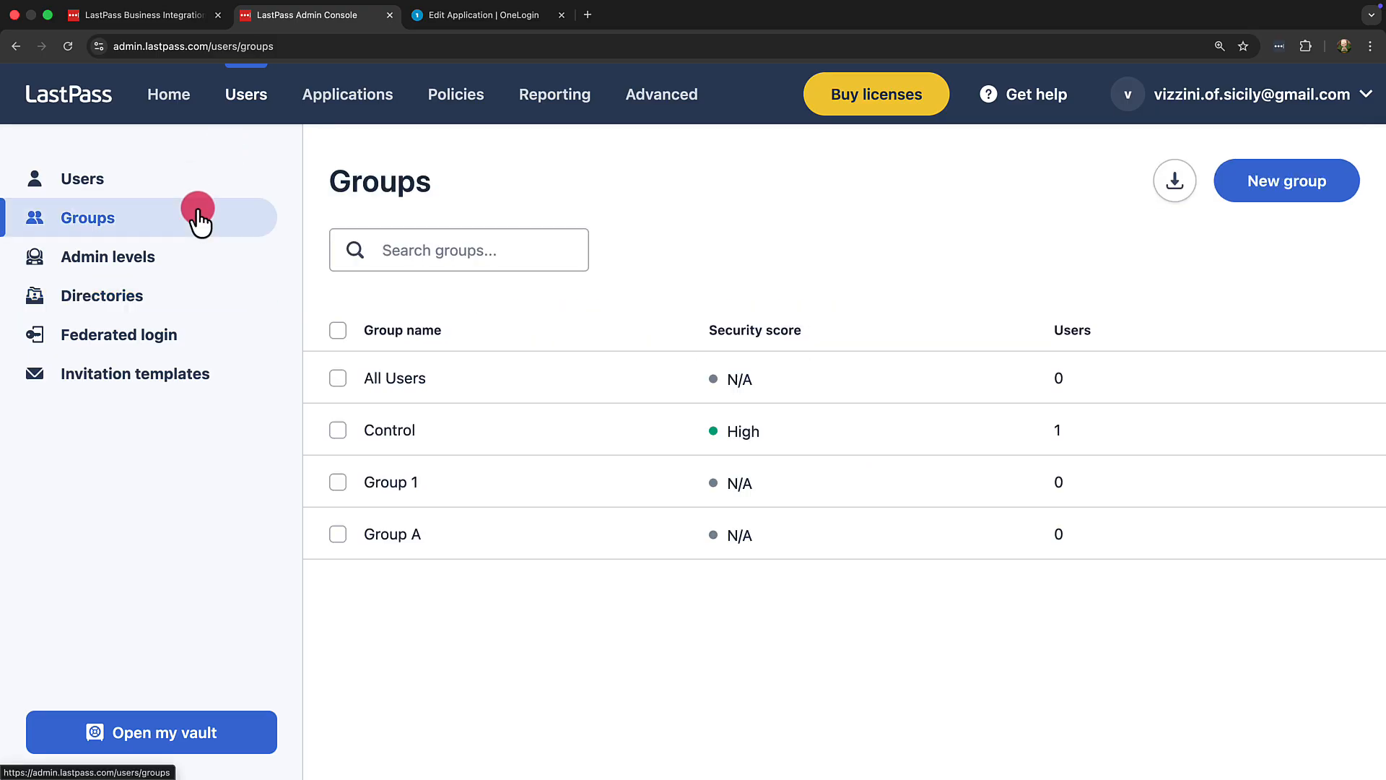
# Step: Create a new LastPass group named OneLogin, assign a user to it, and close the group panel
pyautogui.click(1248, 186)
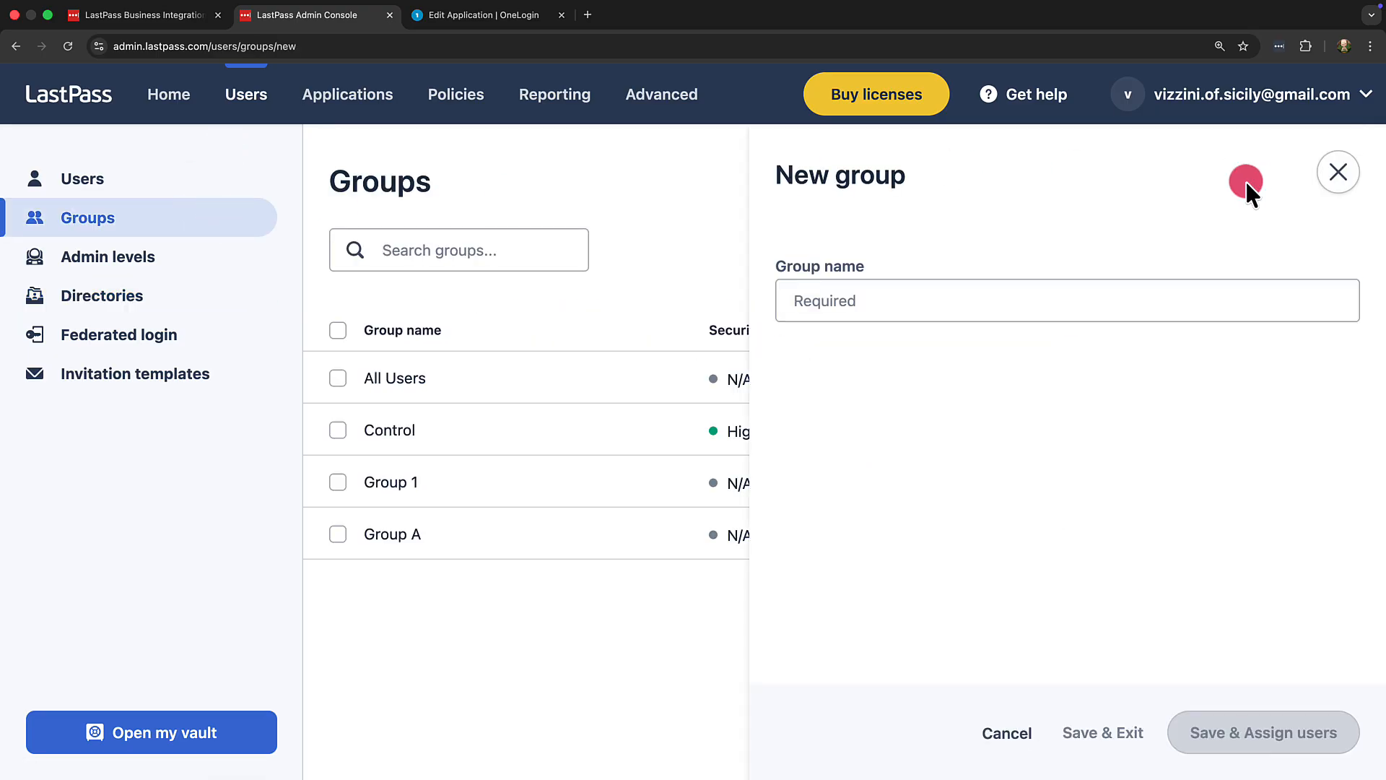
pyautogui.click(1040, 296)
pyautogui.write('OneLogin')
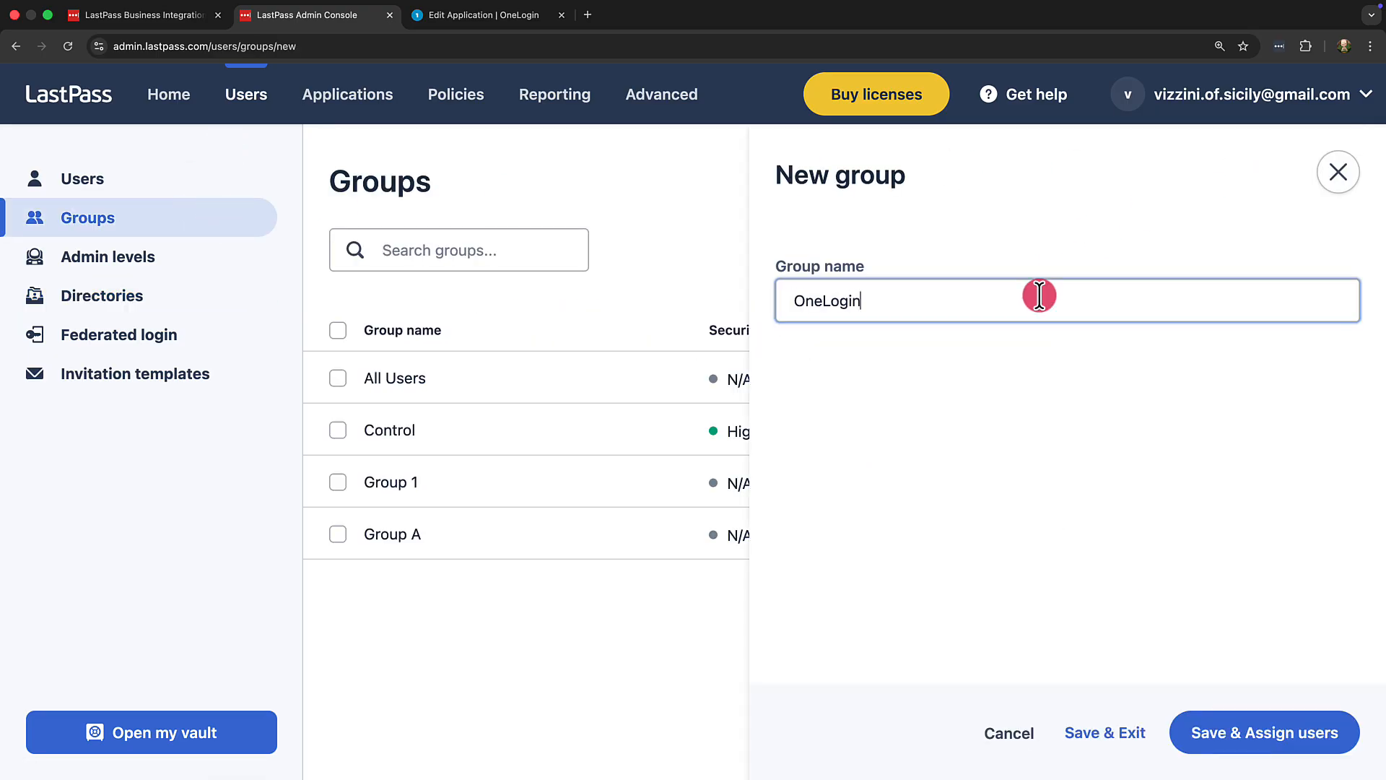
pyautogui.click(1243, 731)
pyautogui.click(807, 454)
pyautogui.click(1241, 730)
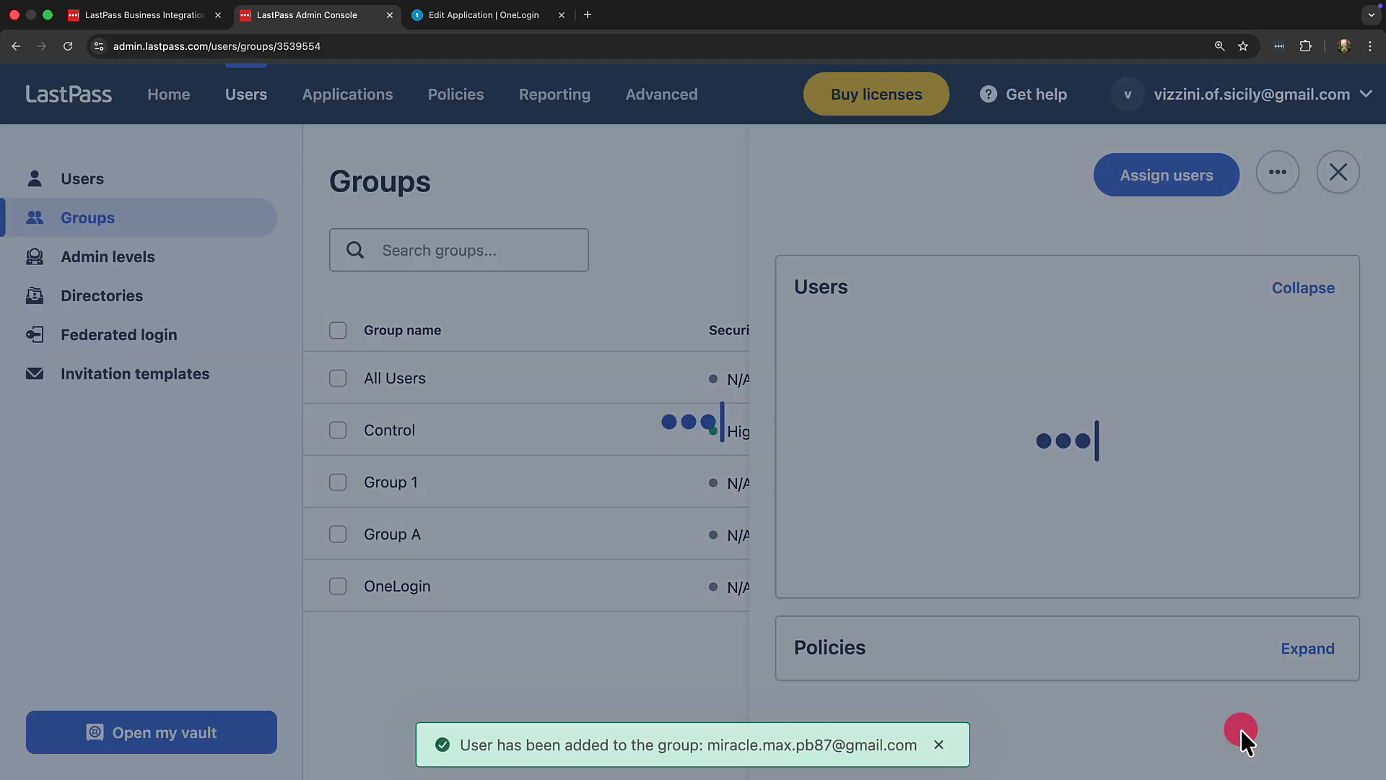
pyautogui.click(1341, 181)
# Step: Switch to OneLogin and create a new group named Lastpass
pyautogui.click(497, 20)
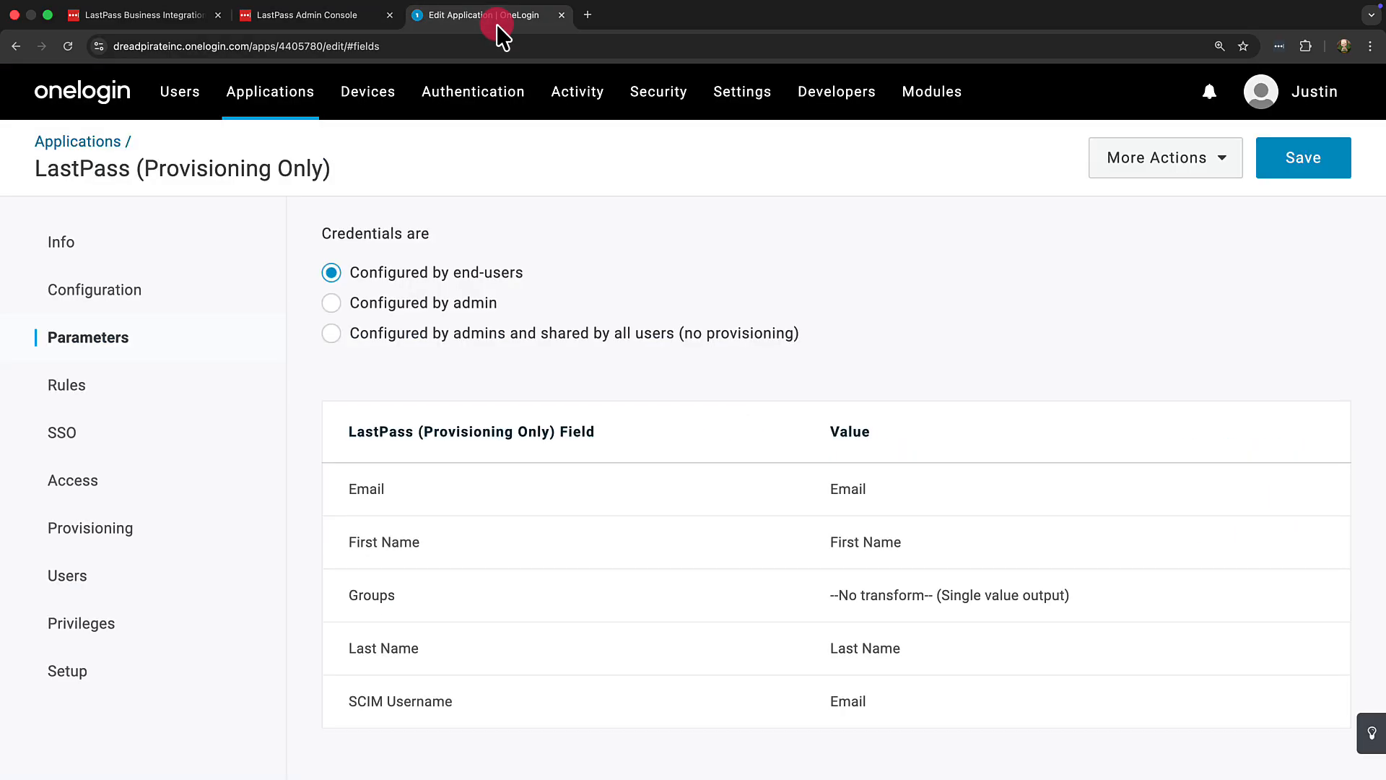
pyautogui.moveTo(180, 90)
pyautogui.click(192, 226)
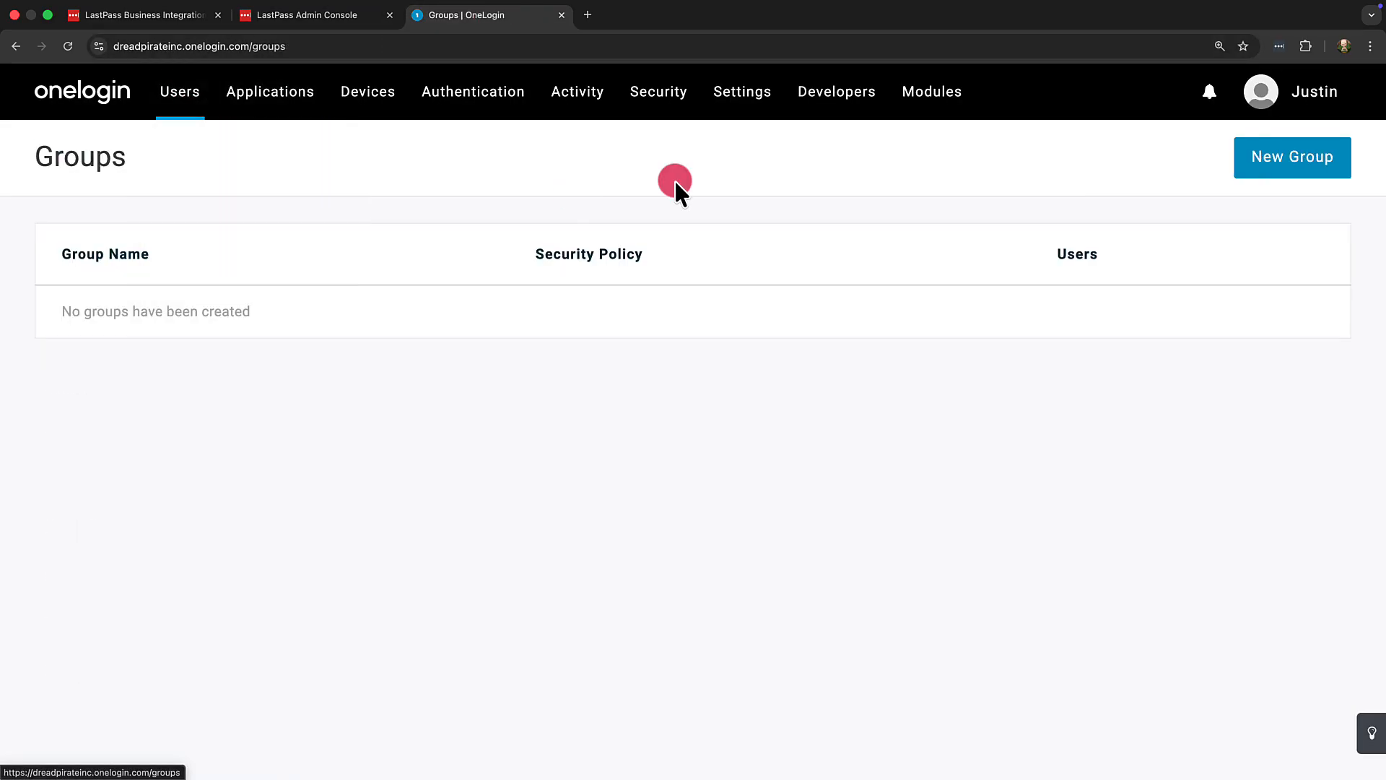
pyautogui.click(1251, 159)
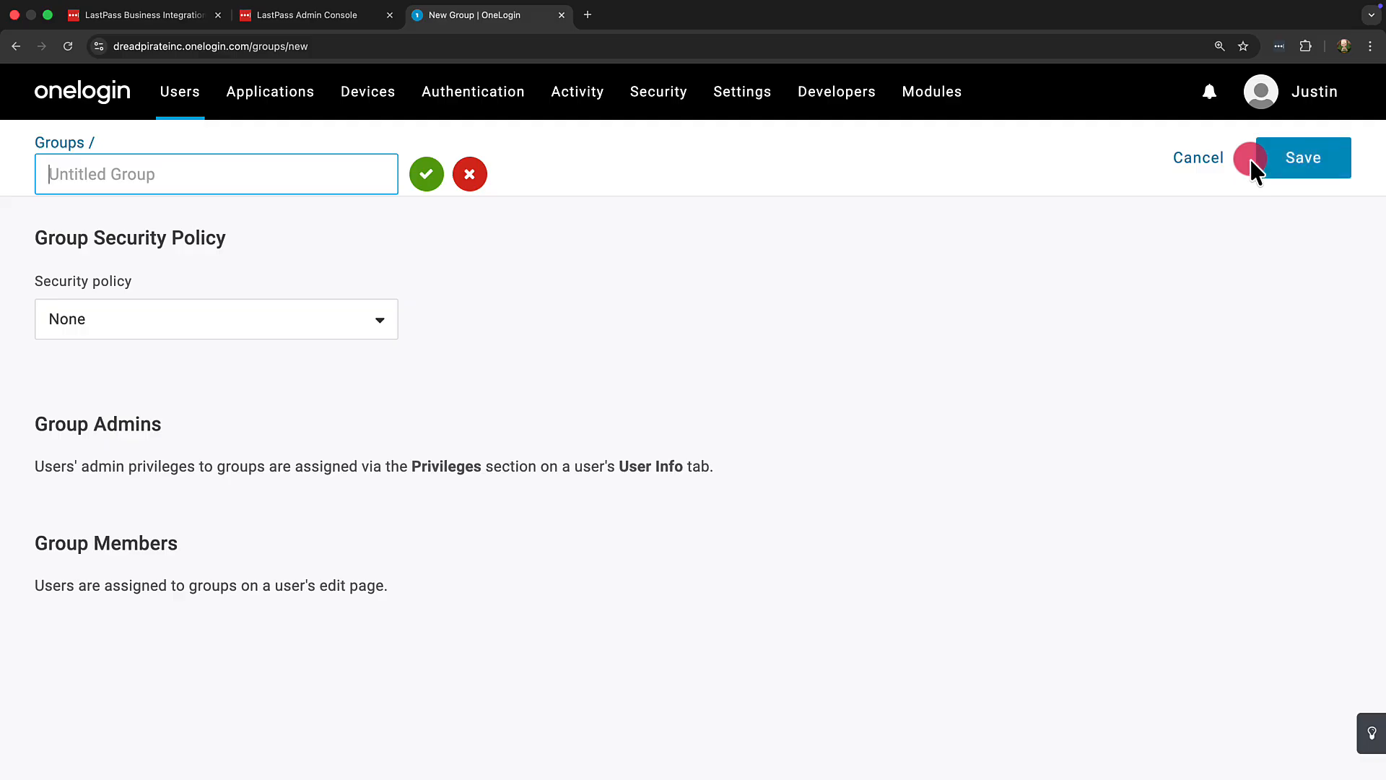
pyautogui.write('Lastpass')
pyautogui.click(1273, 160)
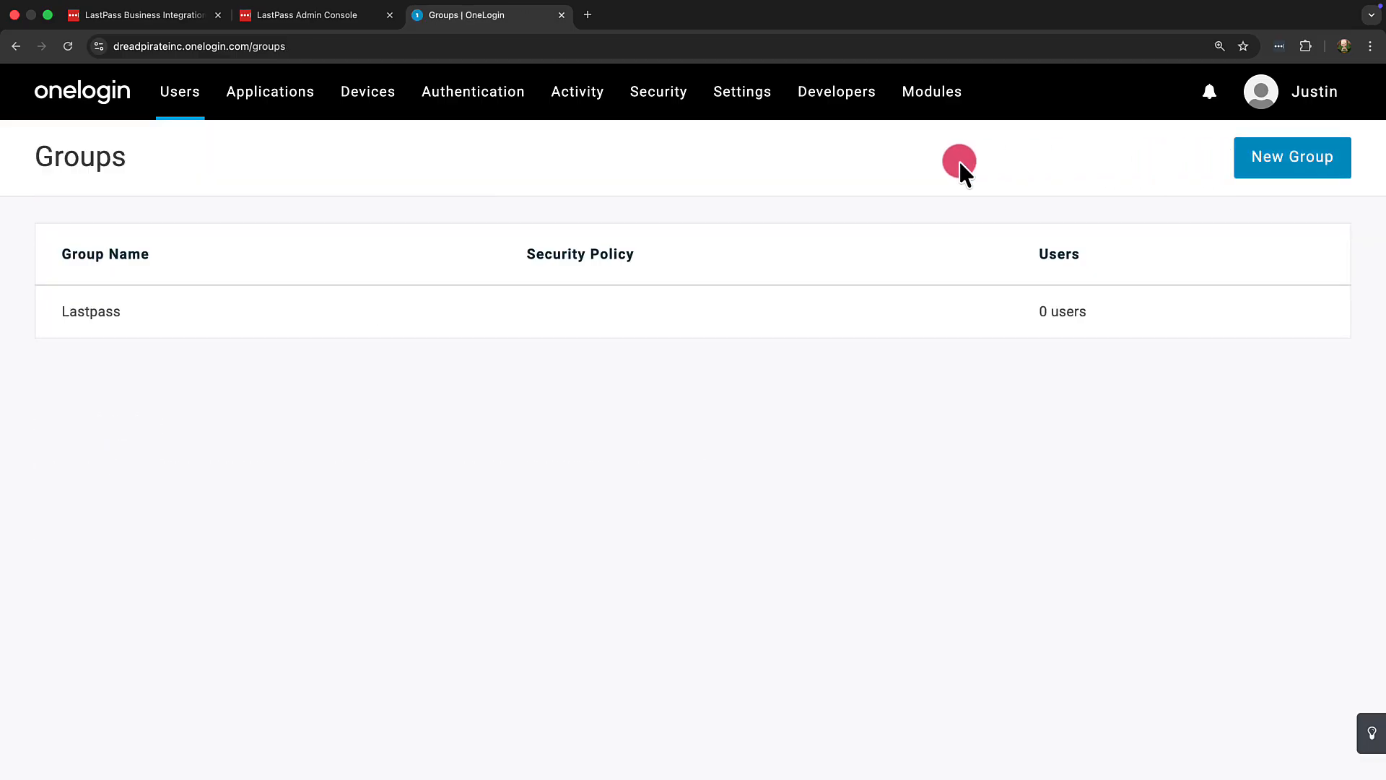
# Step: Open the LastPass (Provisioning Only) app's configuration and reconnect its API by disabling and re-enabling it
pyautogui.click(288, 110)
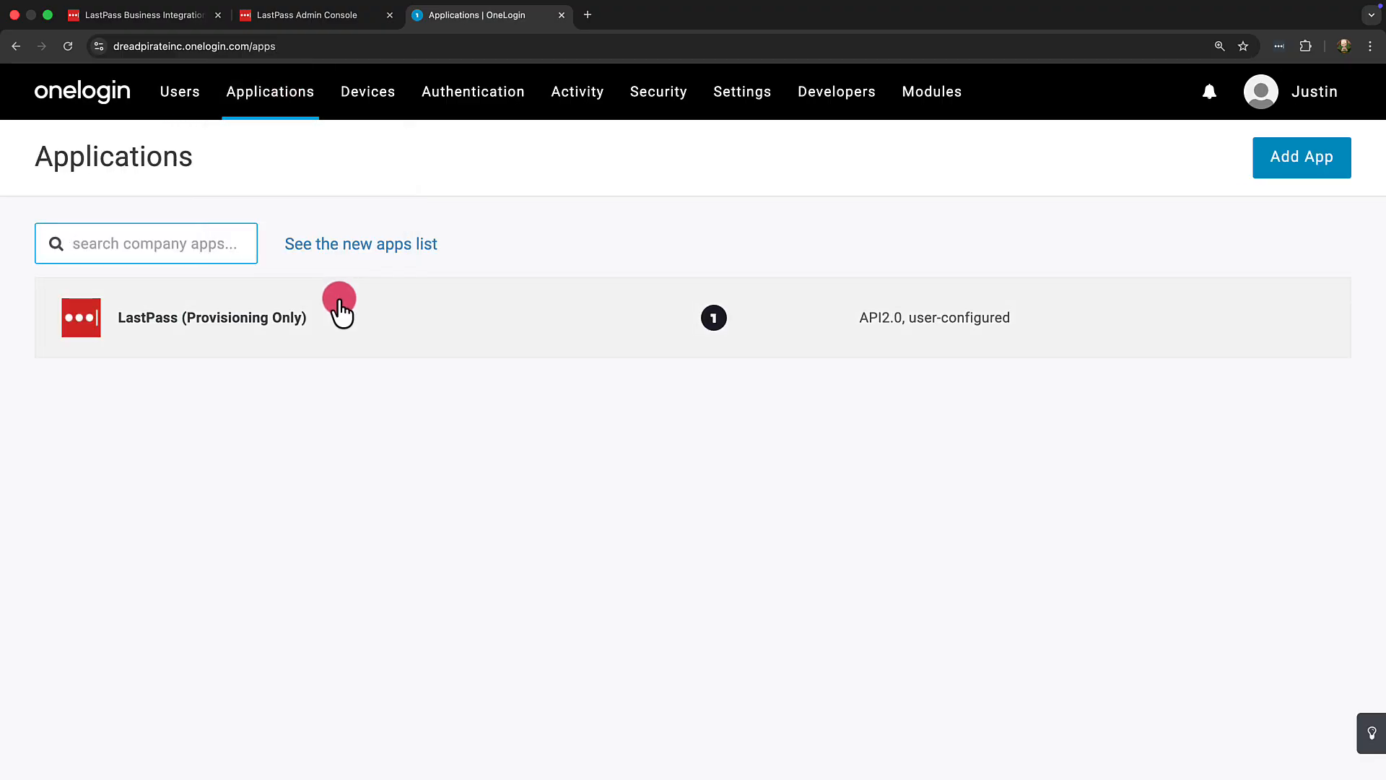
pyautogui.click(340, 306)
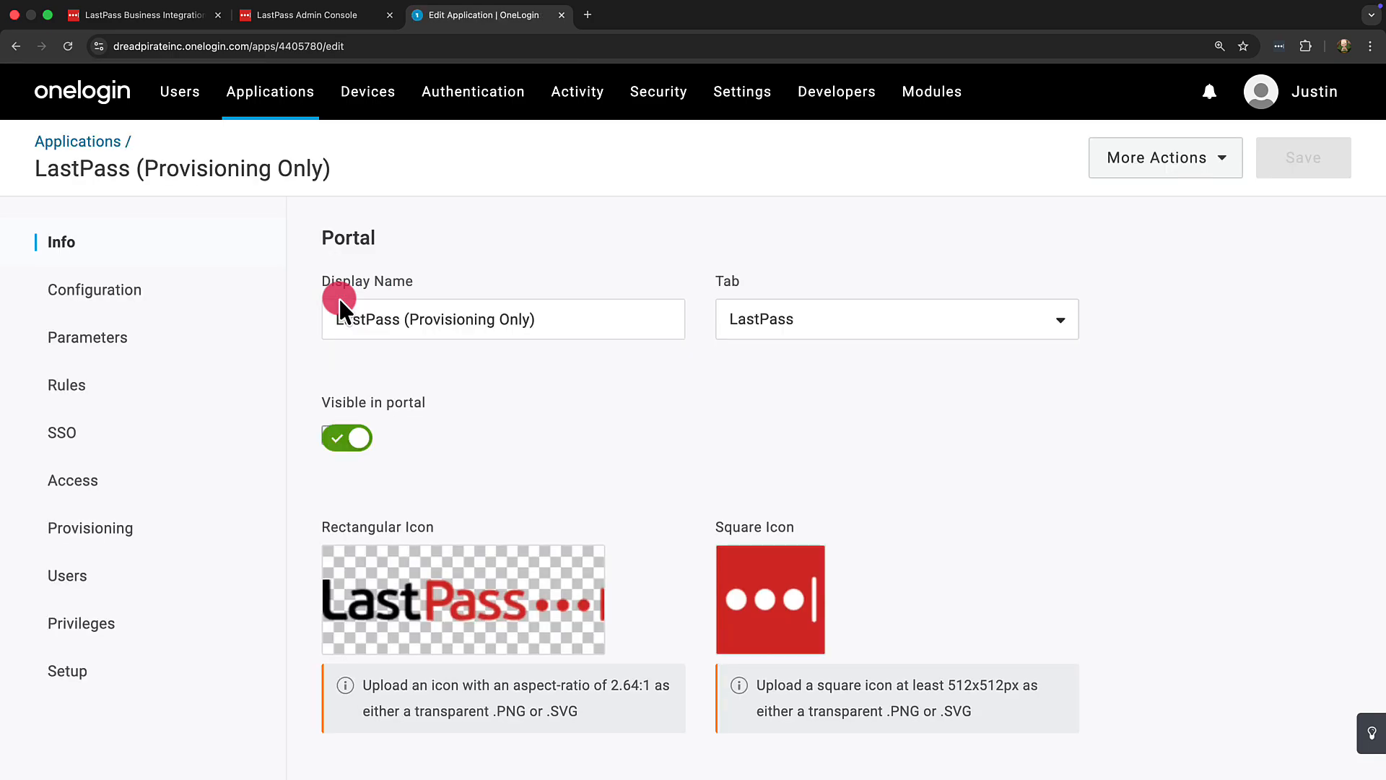
pyautogui.click(257, 292)
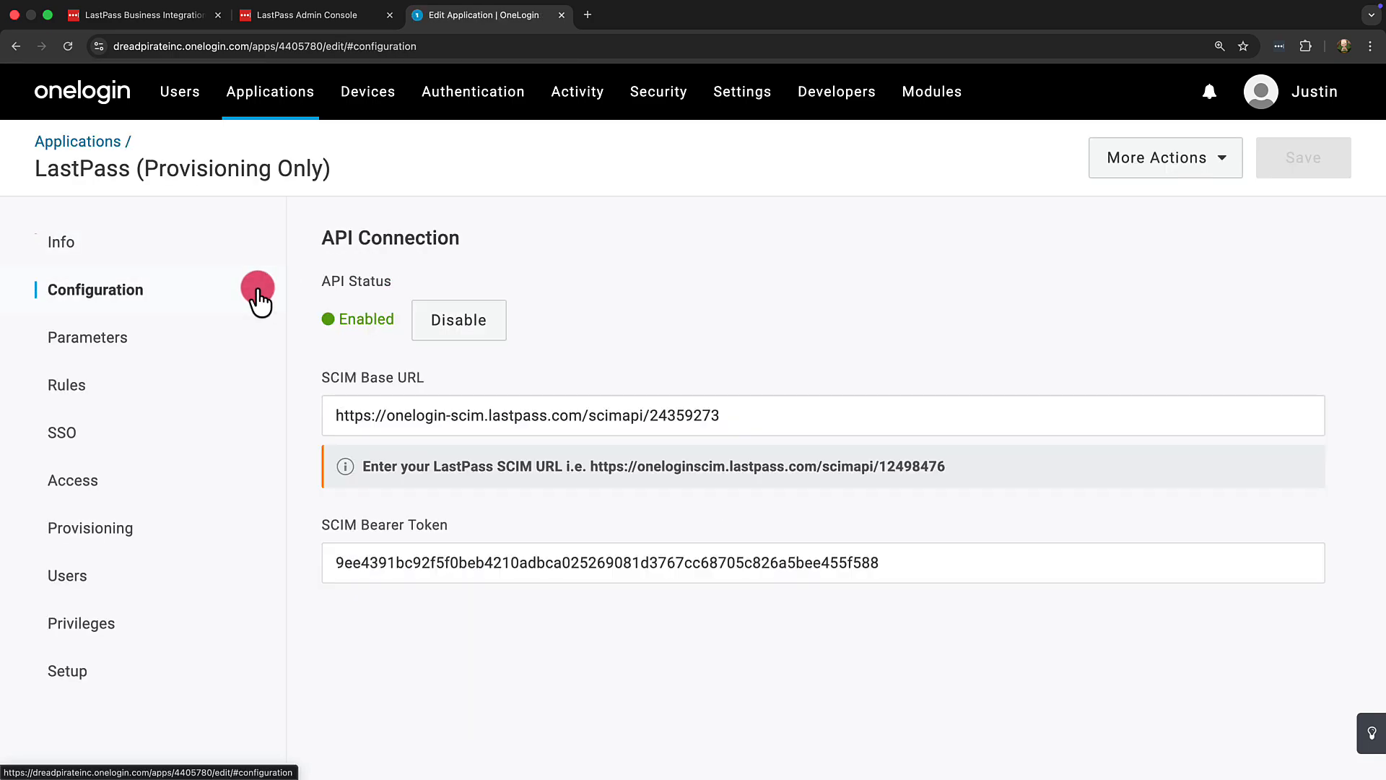
pyautogui.click(465, 329)
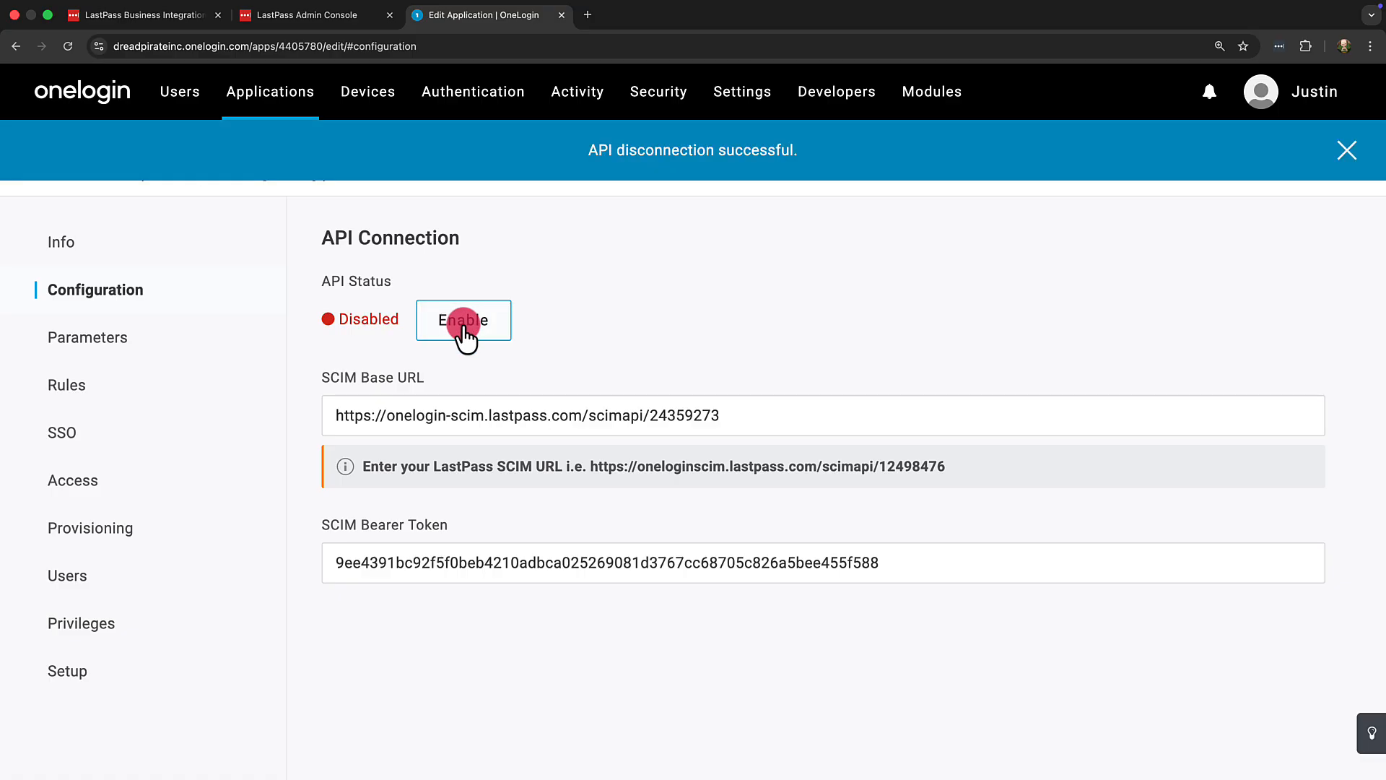
pyautogui.click(463, 326)
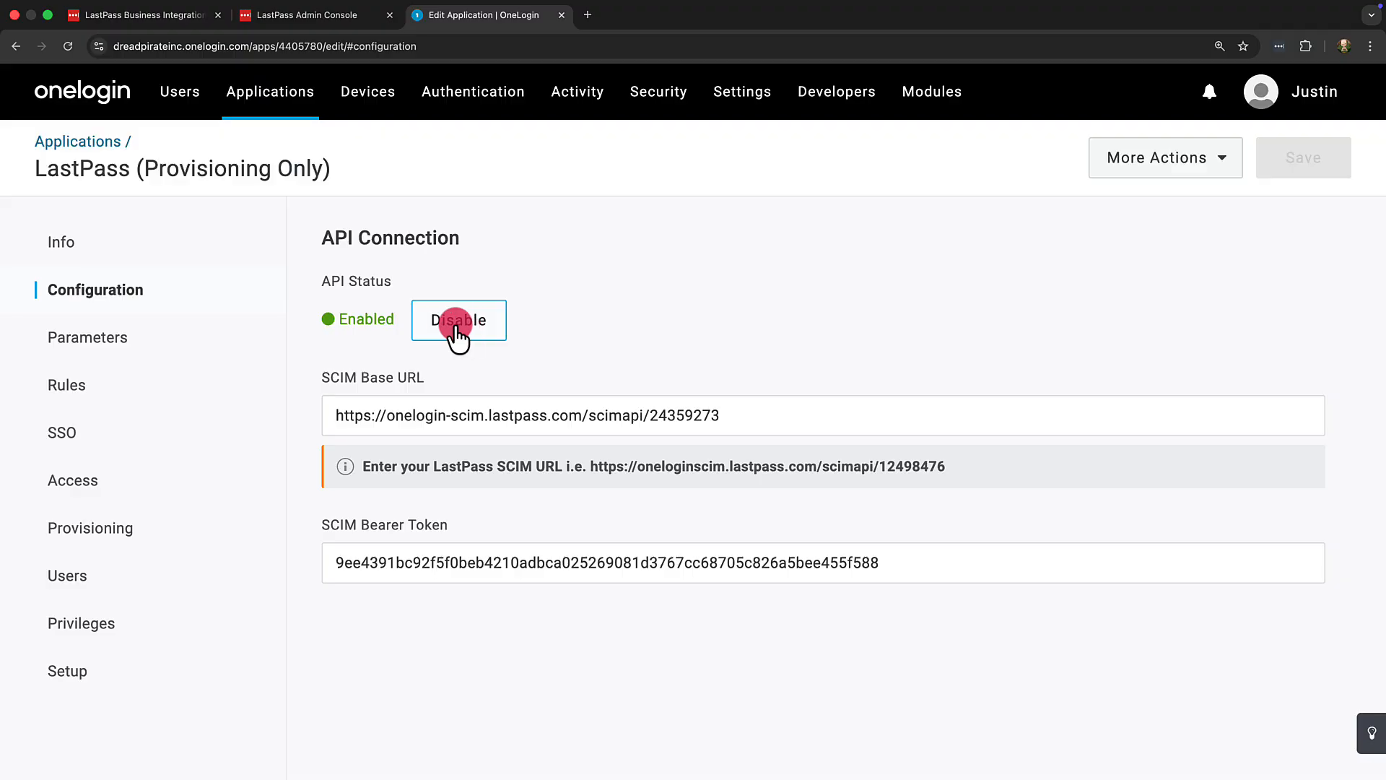
# Step: Add the OneLogin group to the Groups parameter's value list and save the field
pyautogui.click(223, 336)
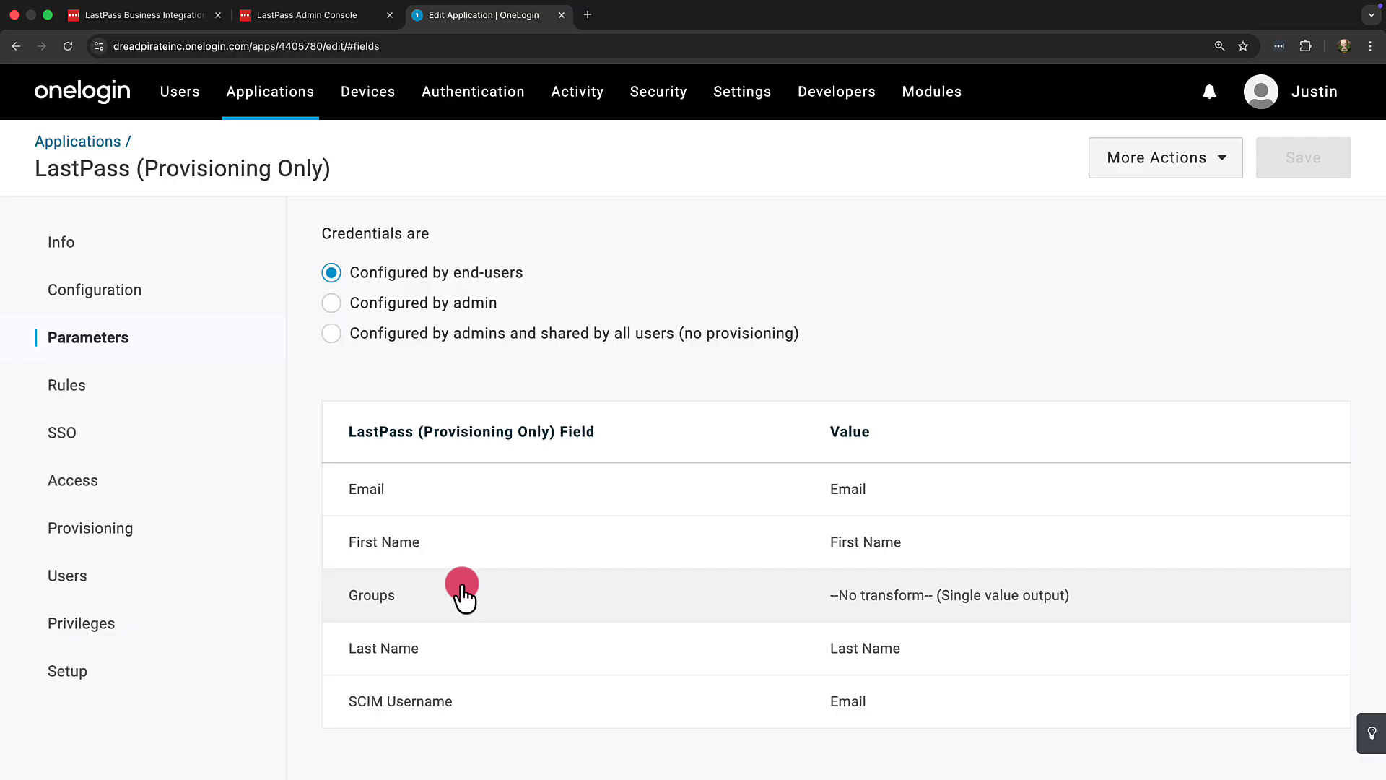
pyautogui.click(461, 586)
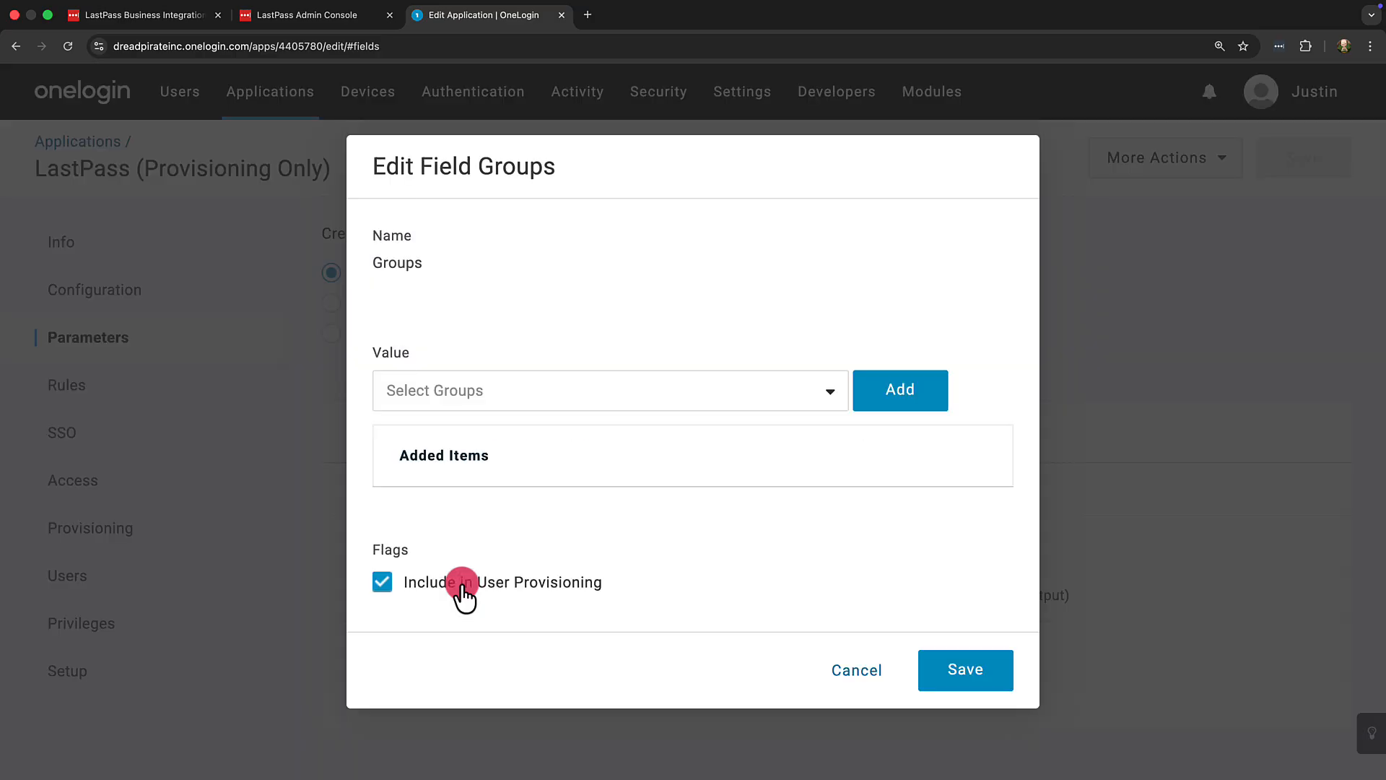
pyautogui.click(828, 394)
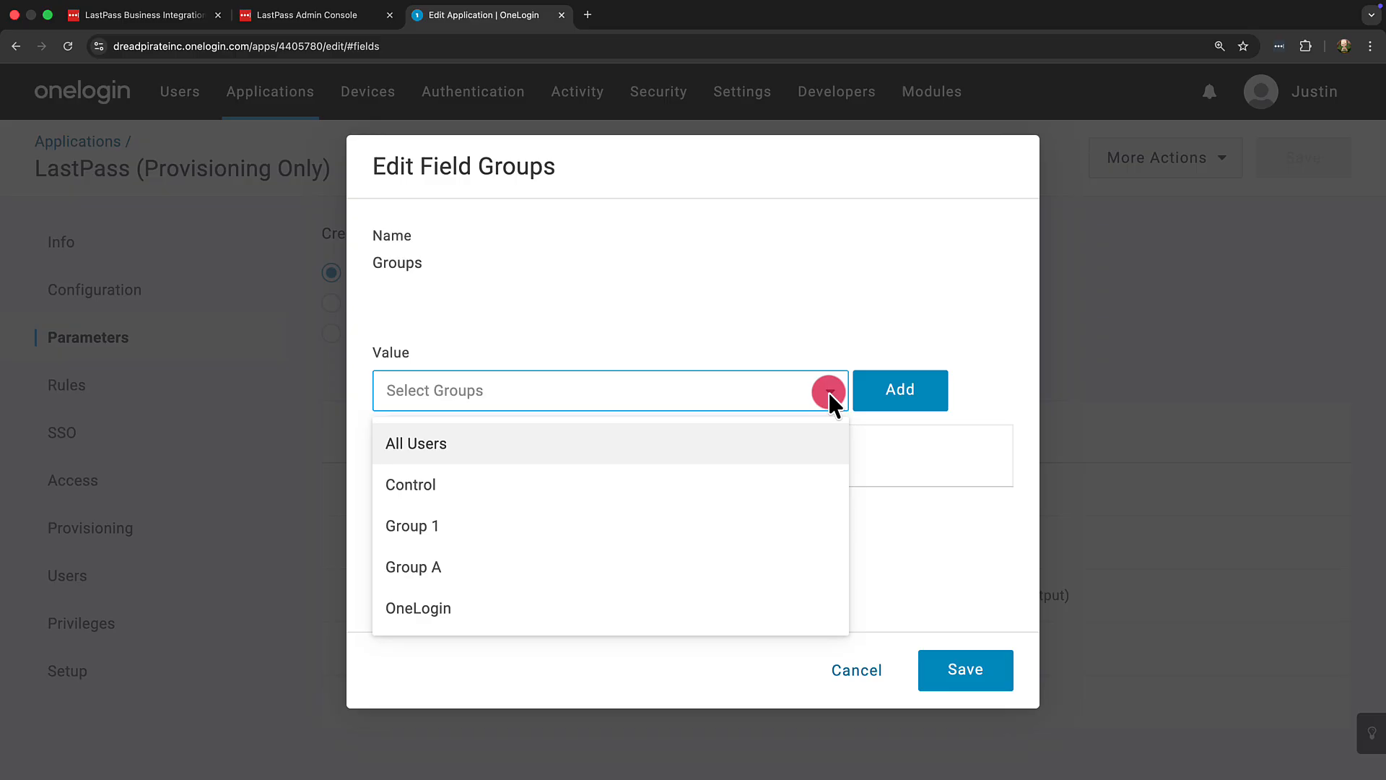
pyautogui.click(674, 625)
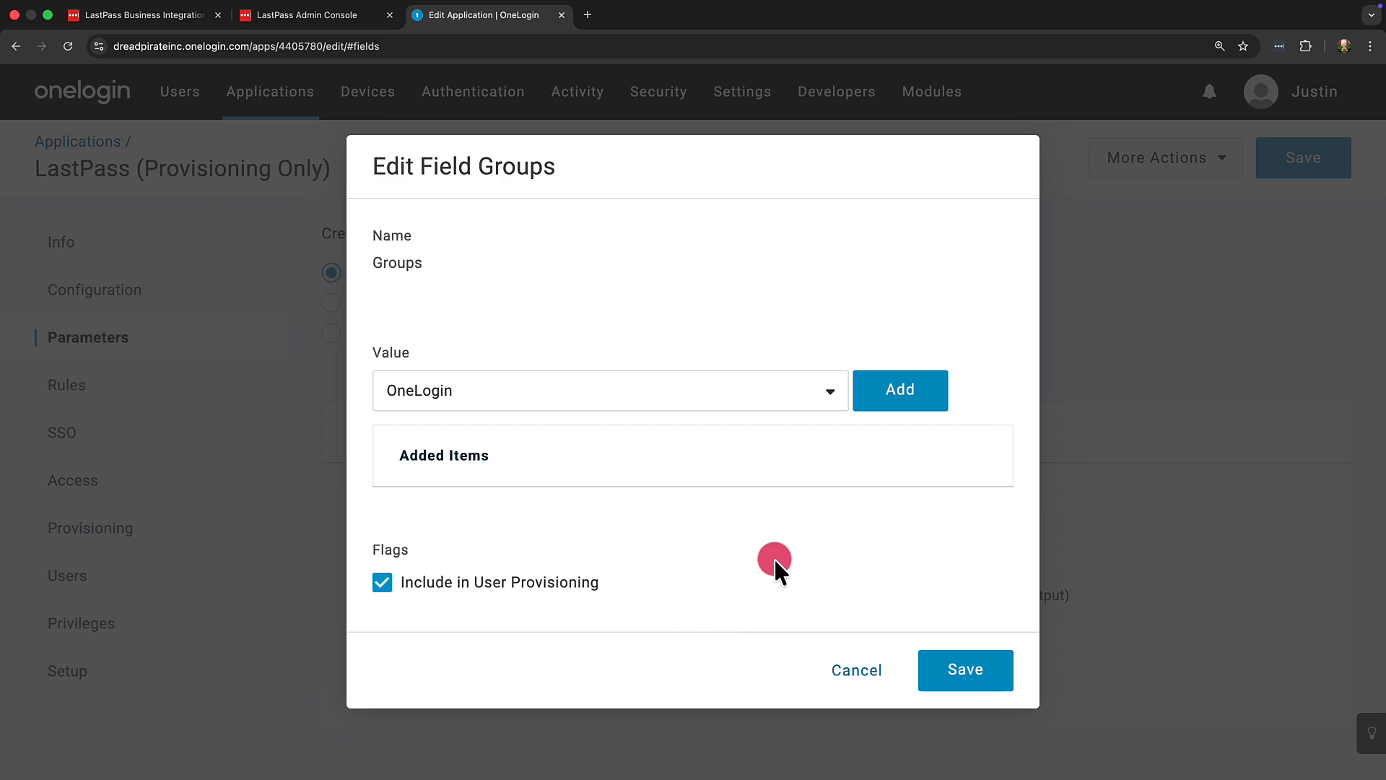
pyautogui.click(866, 408)
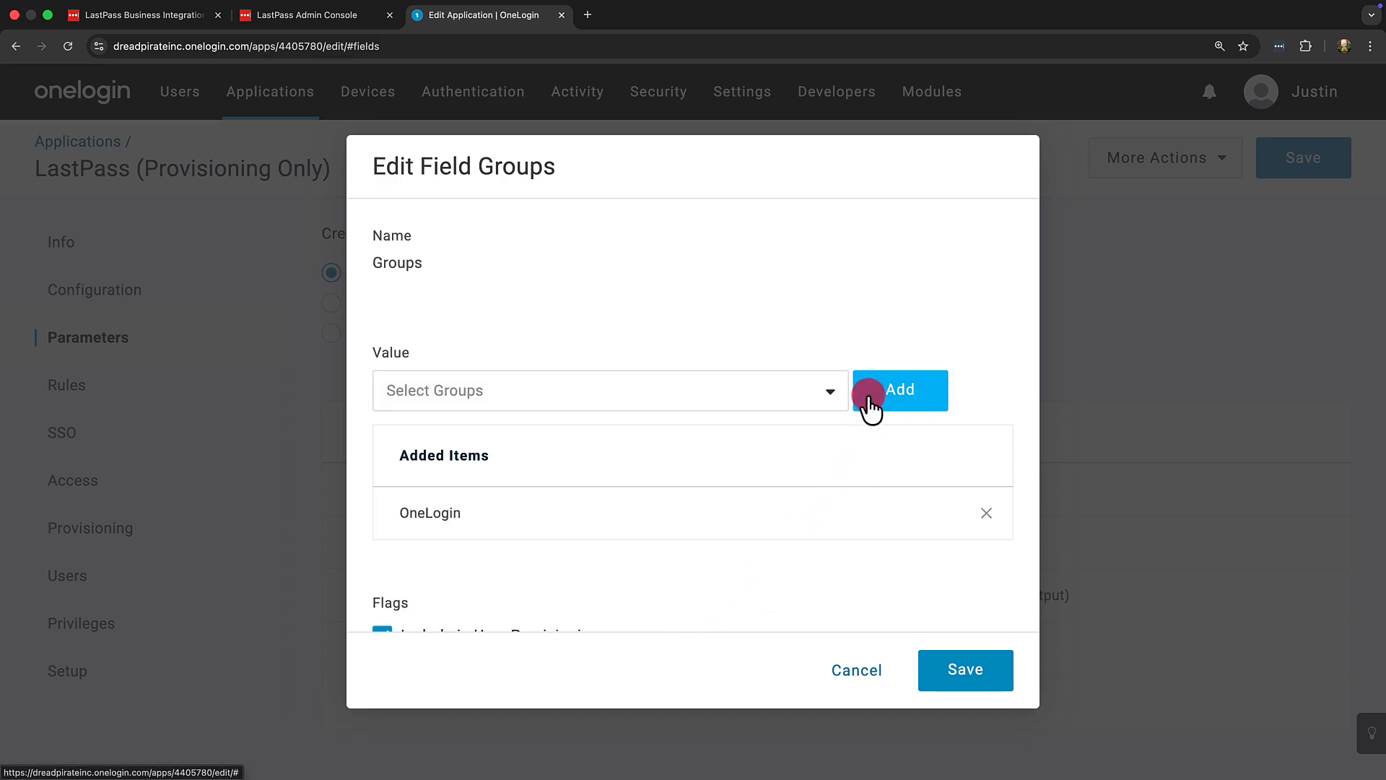
pyautogui.scroll(-2, 871, 408)
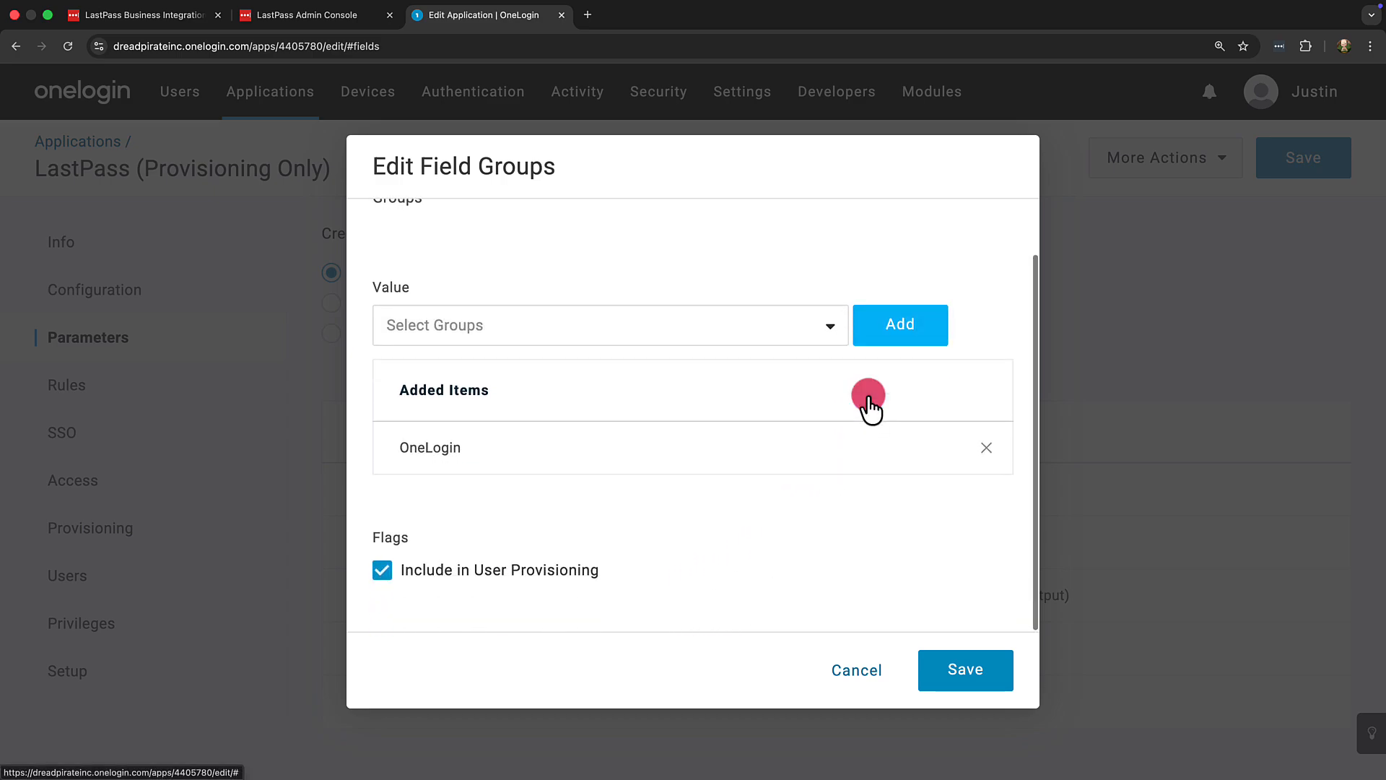
pyautogui.click(974, 673)
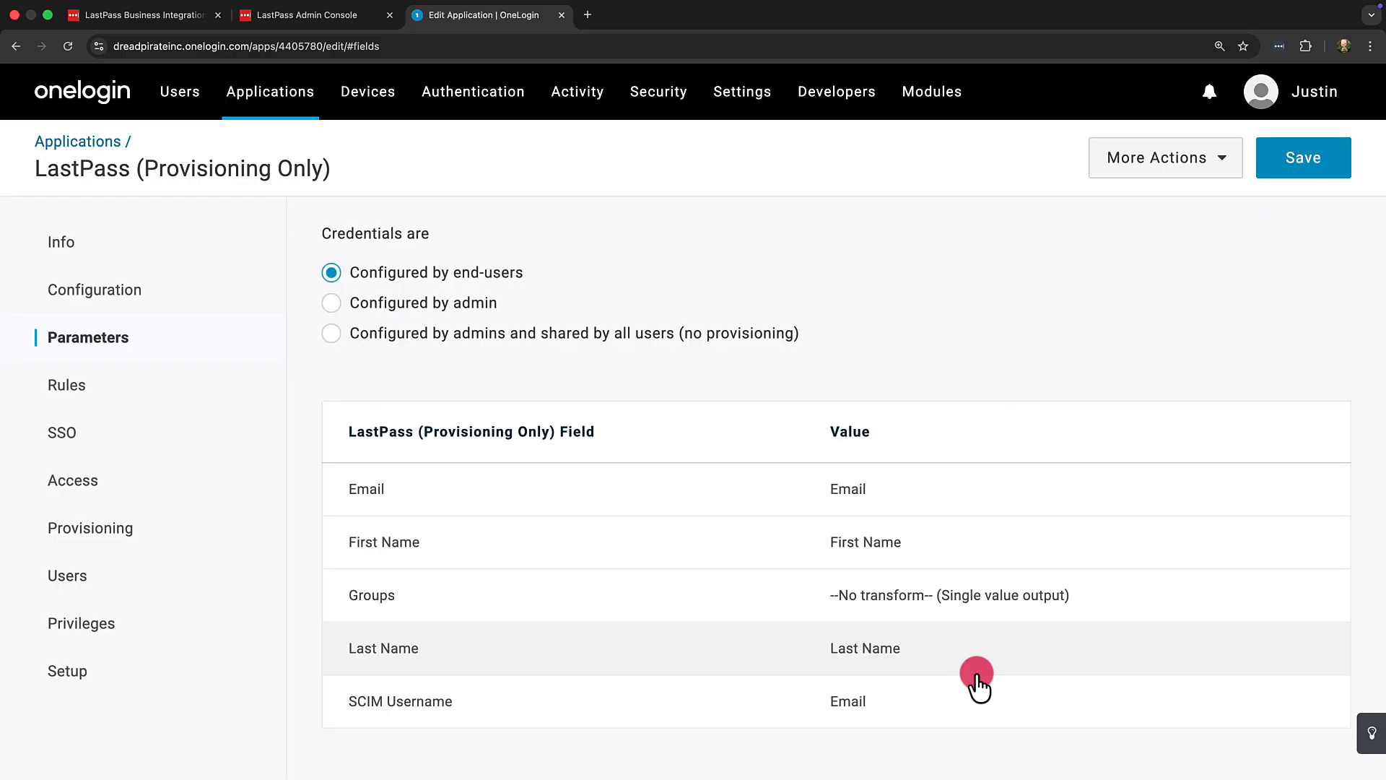